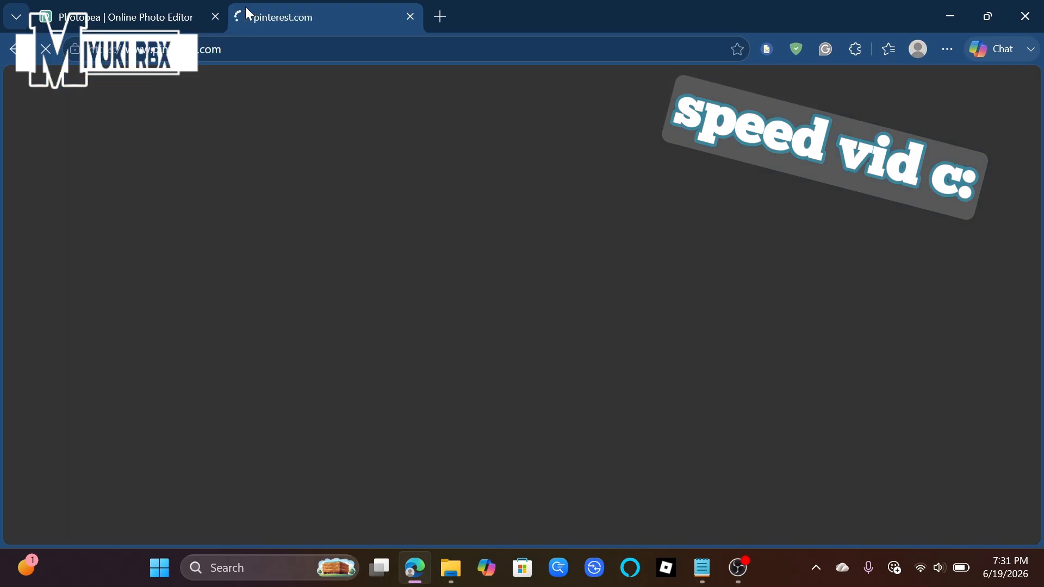
Browse the Pinterest home feed and open the image of the green flower scarf in a new tab
scroll(343, 333, down, 1)
scroll(652, 343, up, 1)
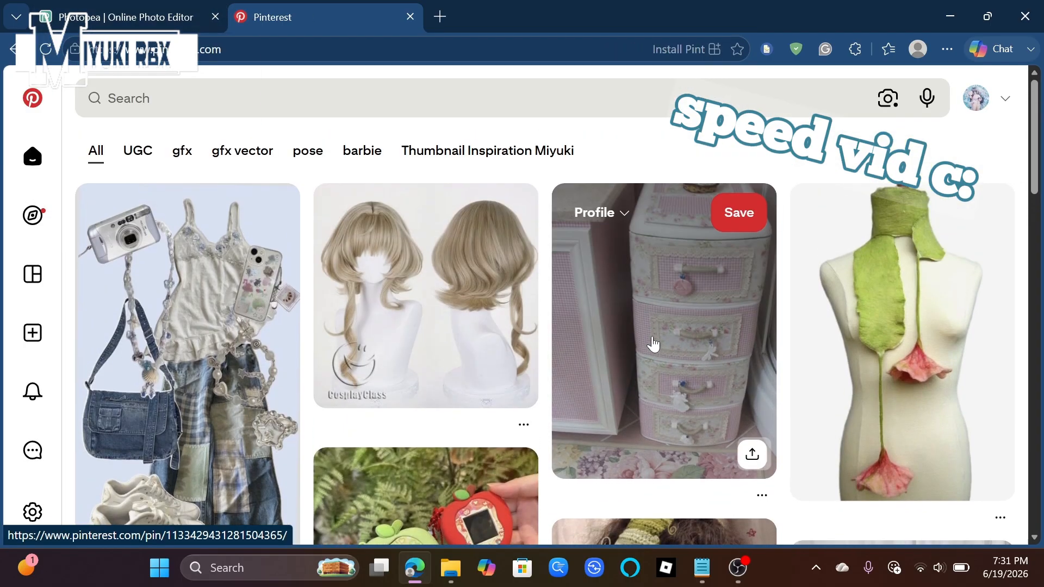
scroll(652, 343, down, 4)
scroll(652, 343, up, 1)
right_click(848, 353)
click(869, 228)
Open the green flower scarf's pin and look through its related pins
click(326, 17)
click(881, 228)
scroll(715, 293, down, 14)
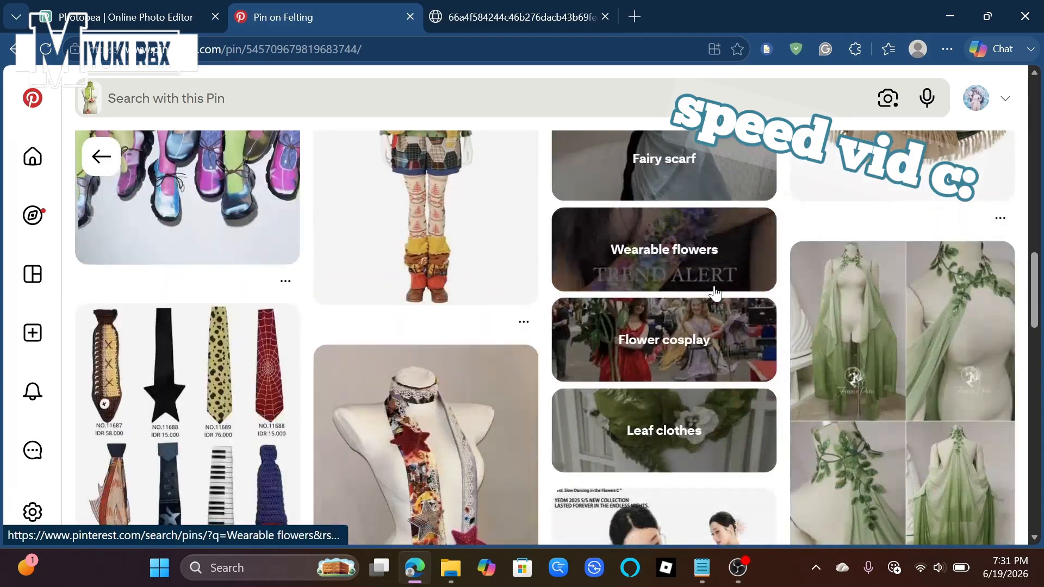
scroll(714, 293, down, 3)
Switch to Photopea and open download (1).jpg from the Downloads folder
click(163, 15)
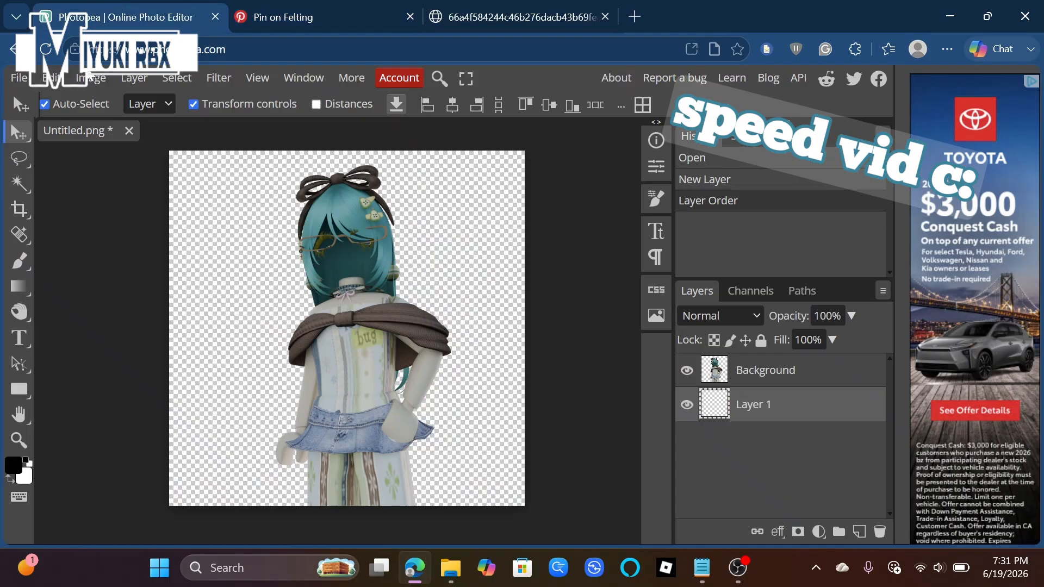
click(395, 4)
click(158, 15)
click(19, 77)
click(56, 126)
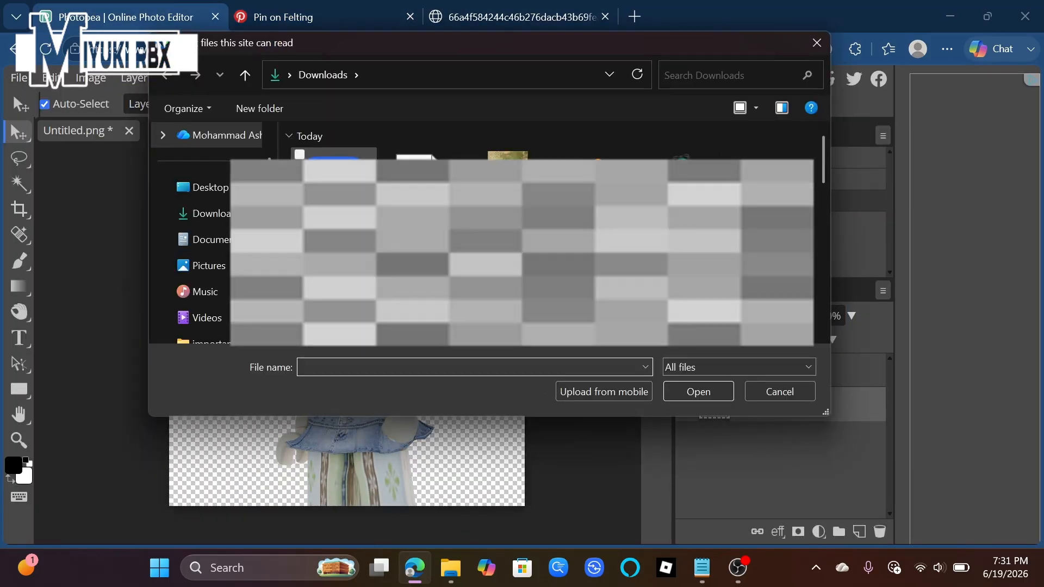
double_click(771, 198)
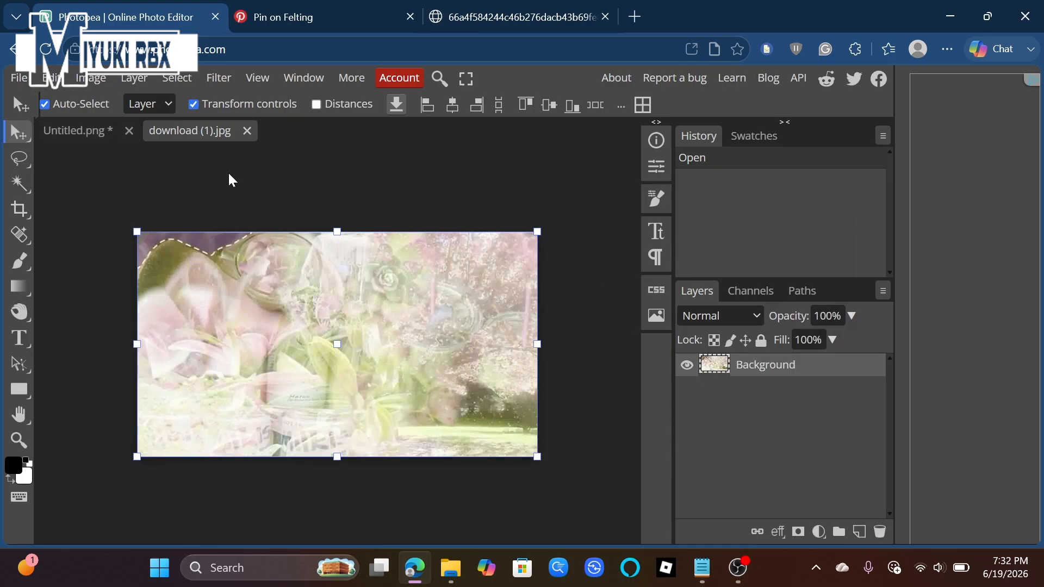
Copy the floral image into Untitled.png behind the avatar, scale it to 244.37%, reposition it to cover the canvas, and lock its layer
key(ctrl+c)
click(83, 130)
key(ctrl+v)
drag(431, 298, 808, 510)
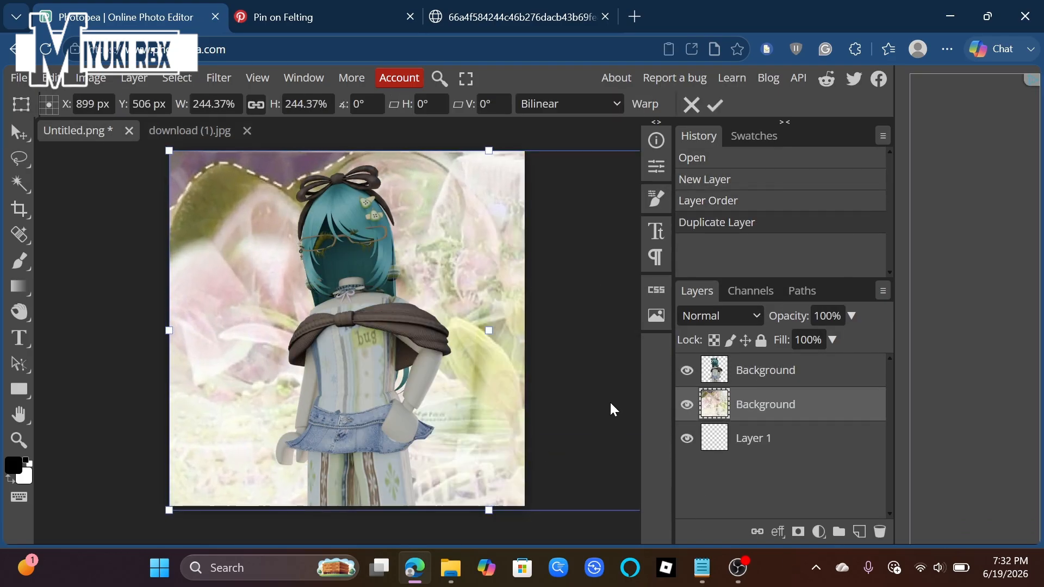
drag(583, 381, 483, 376)
click(715, 105)
click(761, 341)
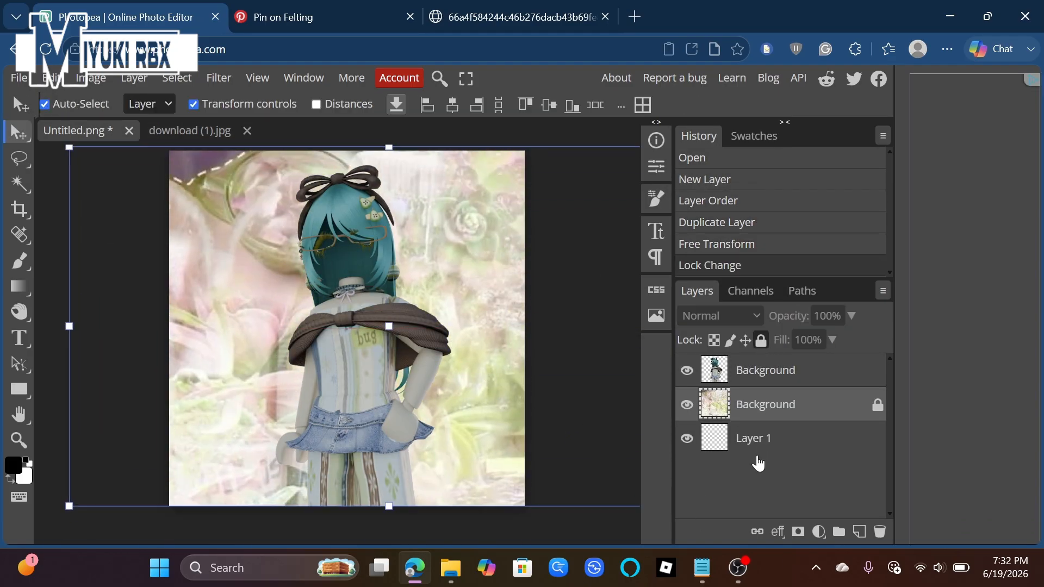
Delete the empty Layer 1 and close the download (1).jpg document, leaving the avatar layer selected
click(756, 446)
key(Delete)
click(721, 365)
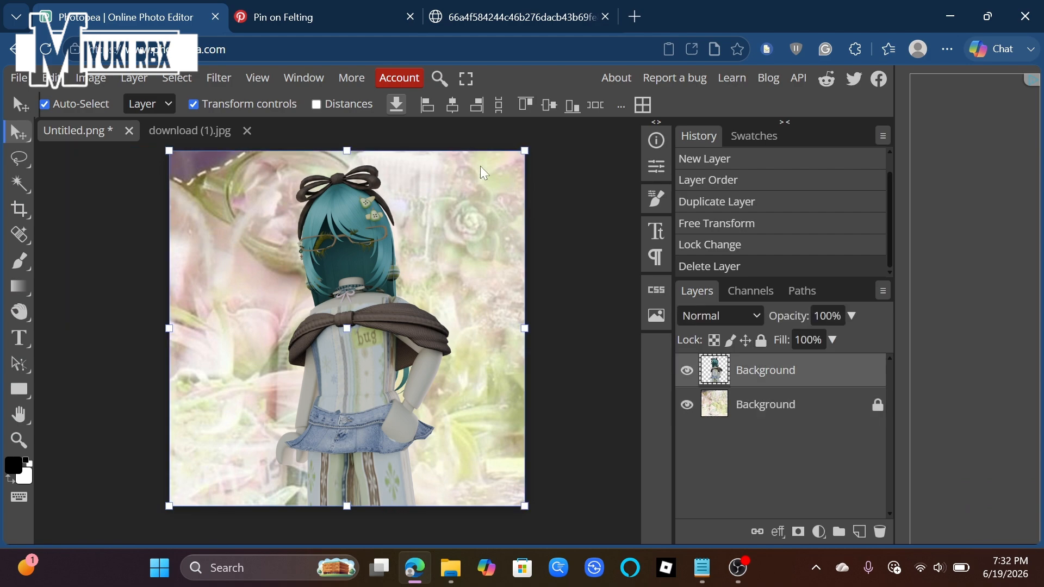
click(247, 130)
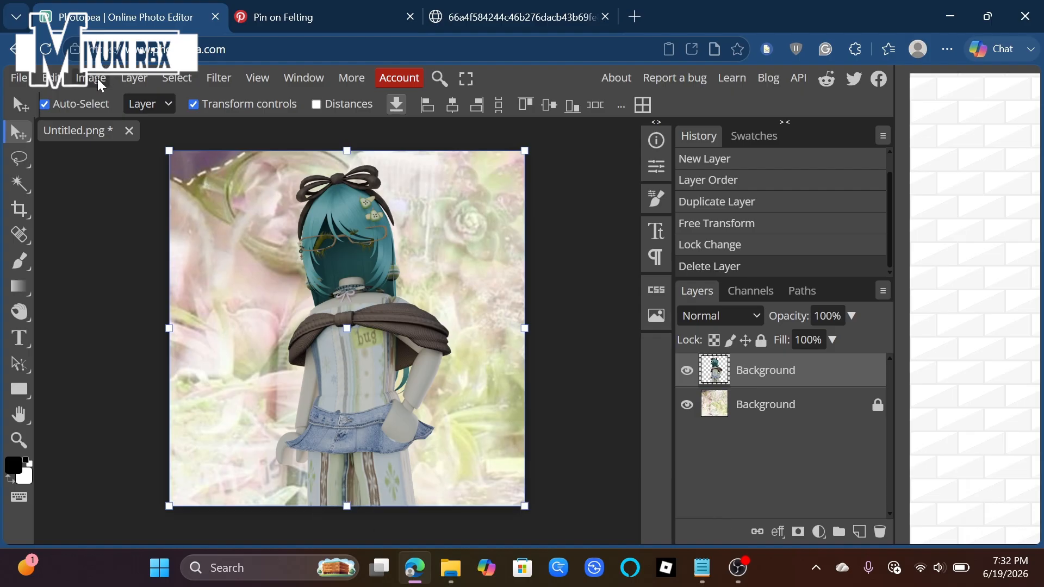
Apply a Levels adjustment to the avatar layer with the input black point at 3 and the white point at 202
click(97, 79)
mouse_move(140, 139)
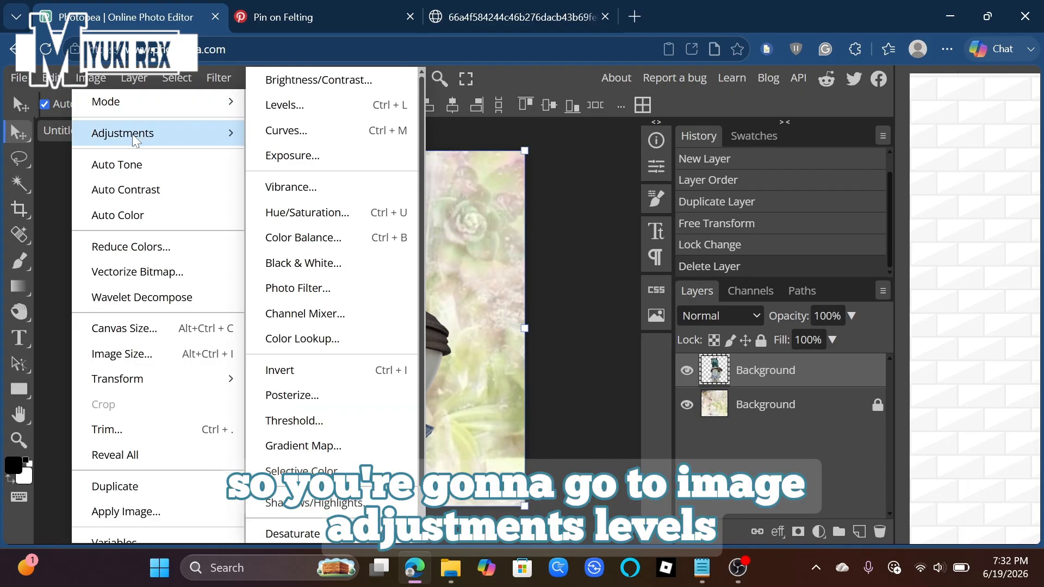
click(306, 111)
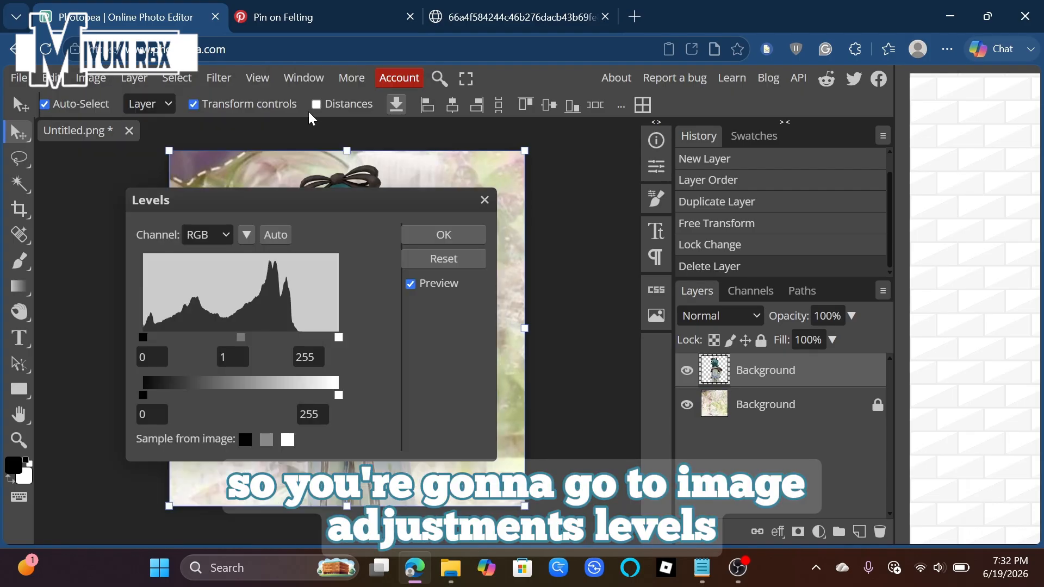
drag(277, 201, 740, 122)
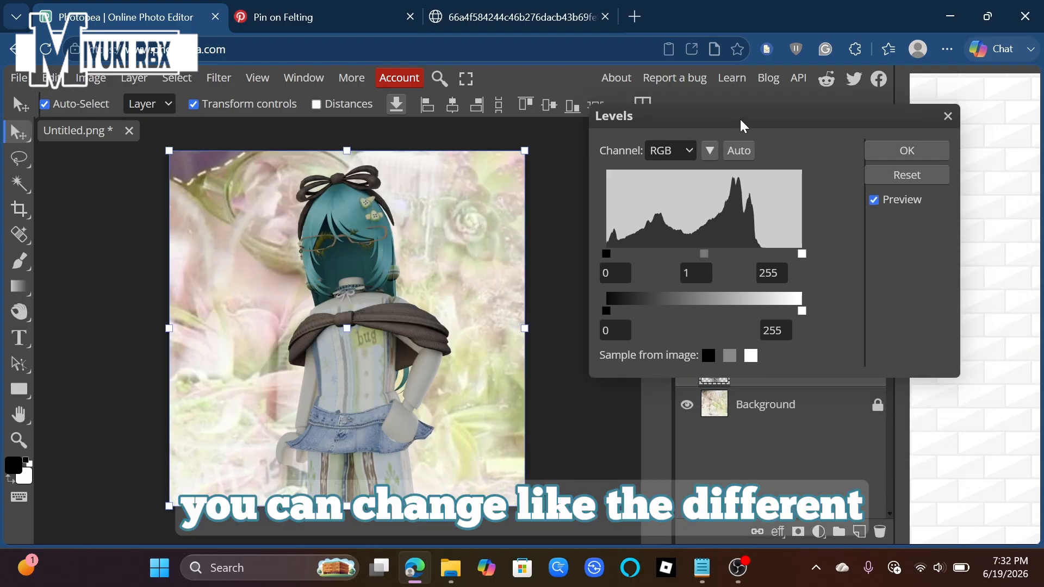
drag(800, 256, 757, 252)
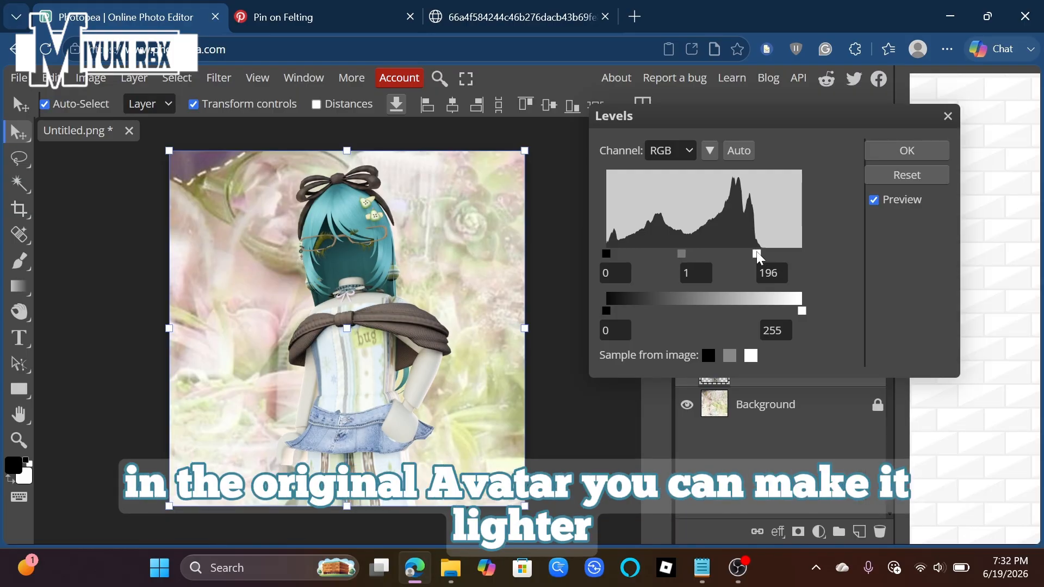
drag(754, 253, 761, 253)
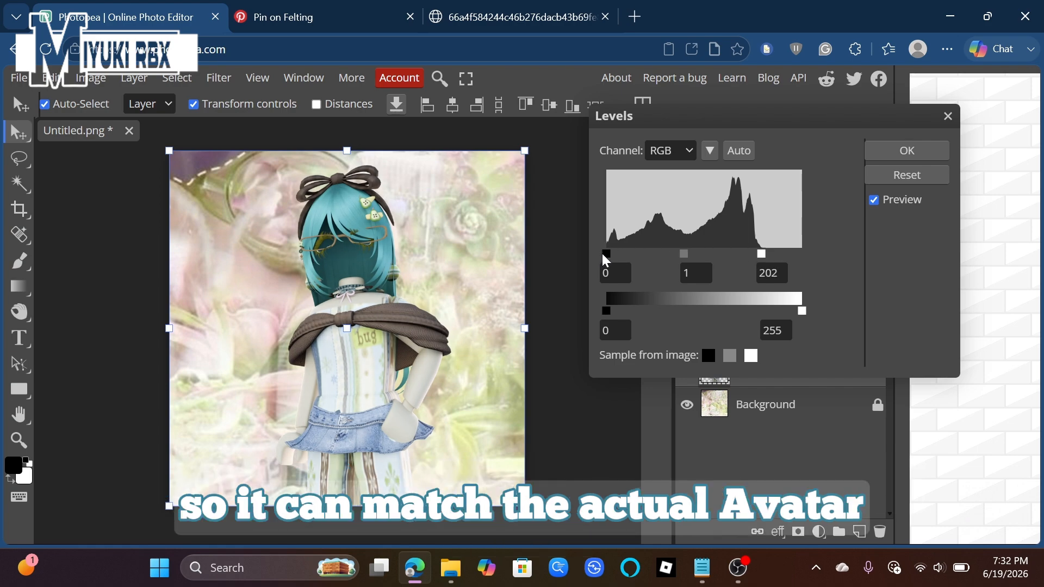
mouse_move(602, 253)
mouse_down()
mouse_move(648, 256)
mouse_move(617, 256)
mouse_up()
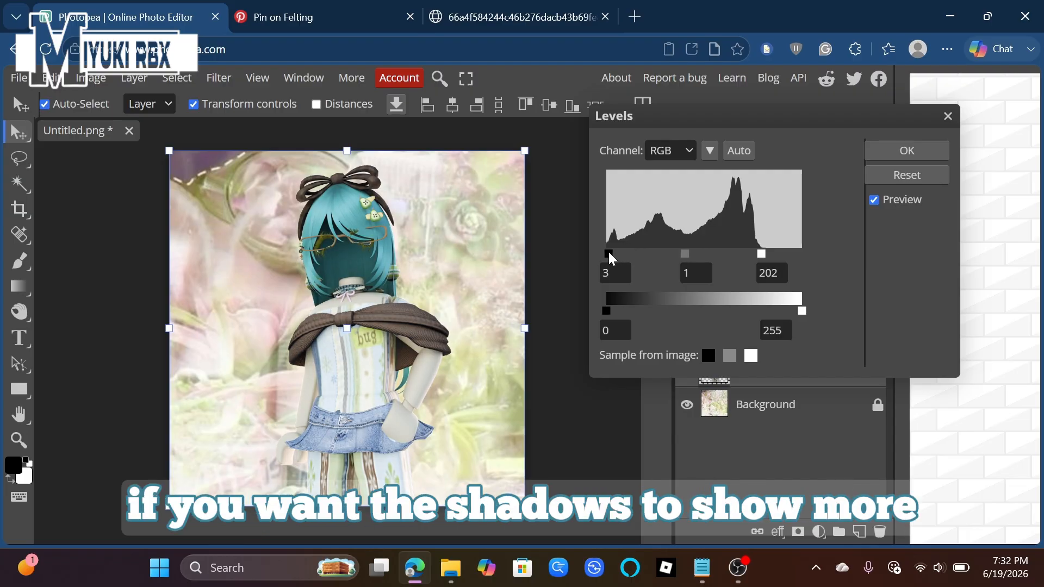
click(888, 154)
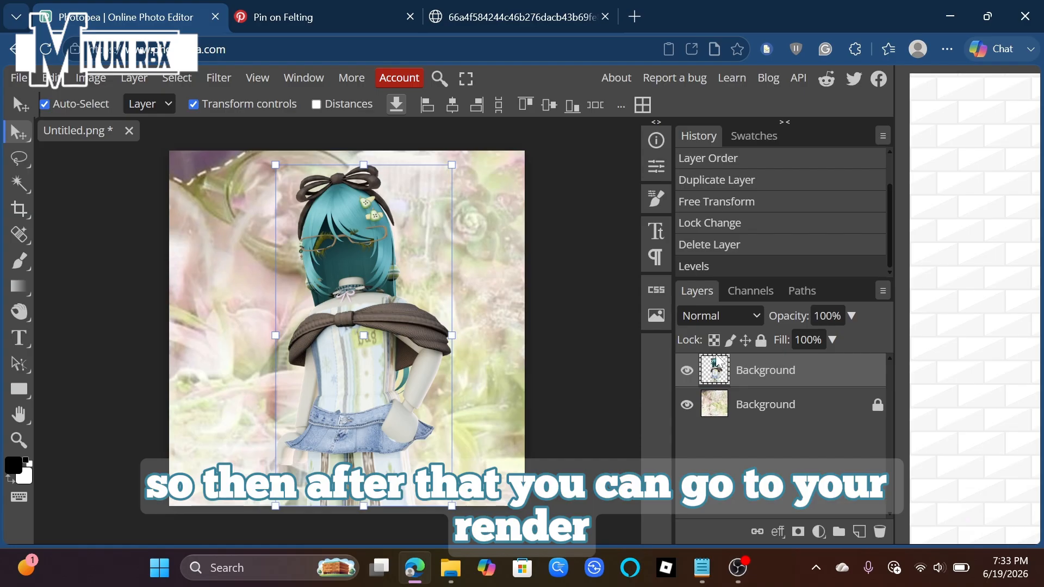
Open the avatar layer's Blending Options and enable a Stroke effect around the render
right_click(721, 375)
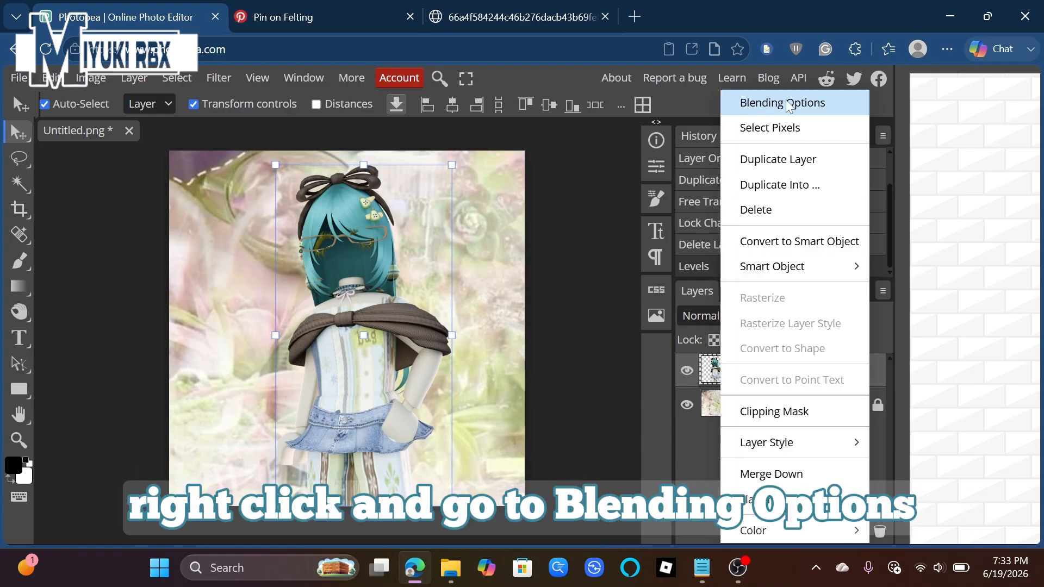
click(772, 115)
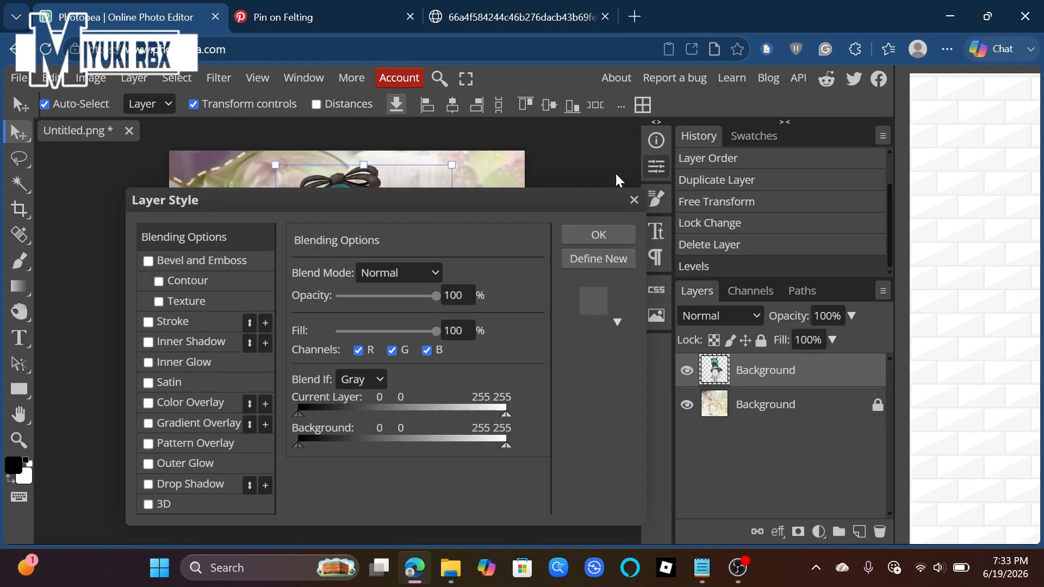
drag(462, 196, 823, 81)
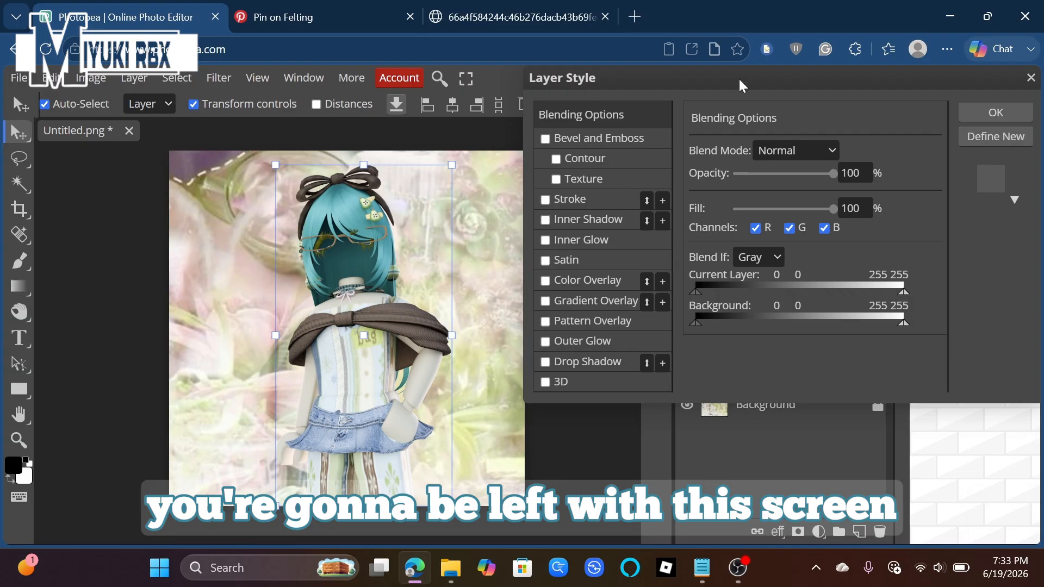
scroll(374, 197, up, 5)
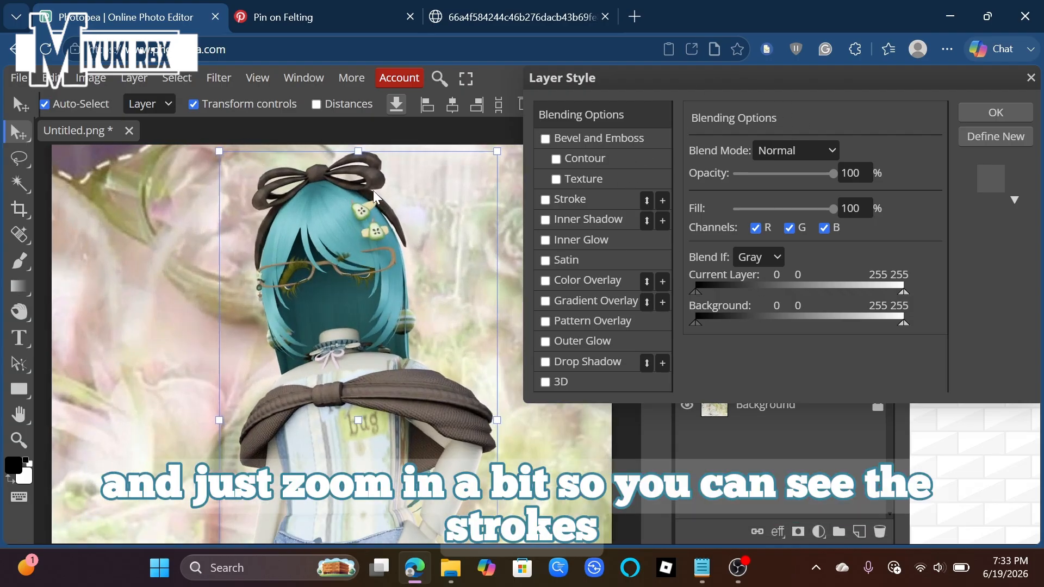
scroll(374, 197, up, 1)
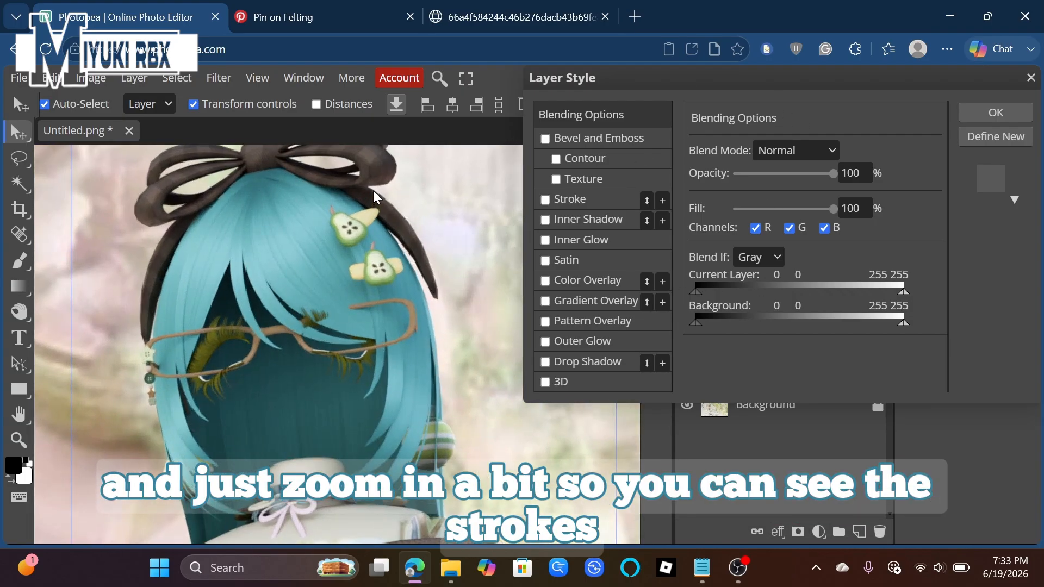
drag(501, 341, 422, 279)
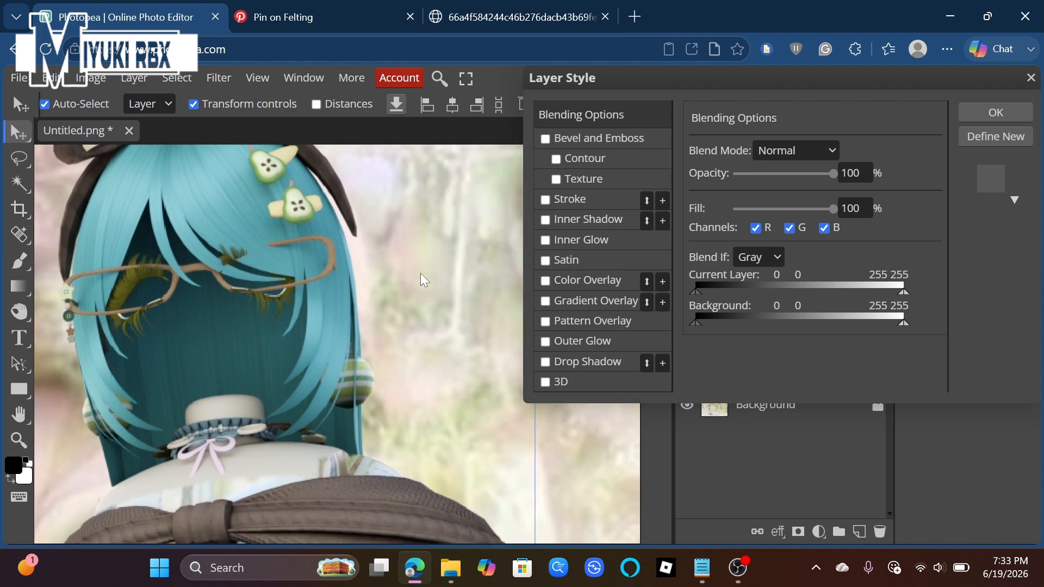
click(571, 200)
scroll(344, 335, down, 3)
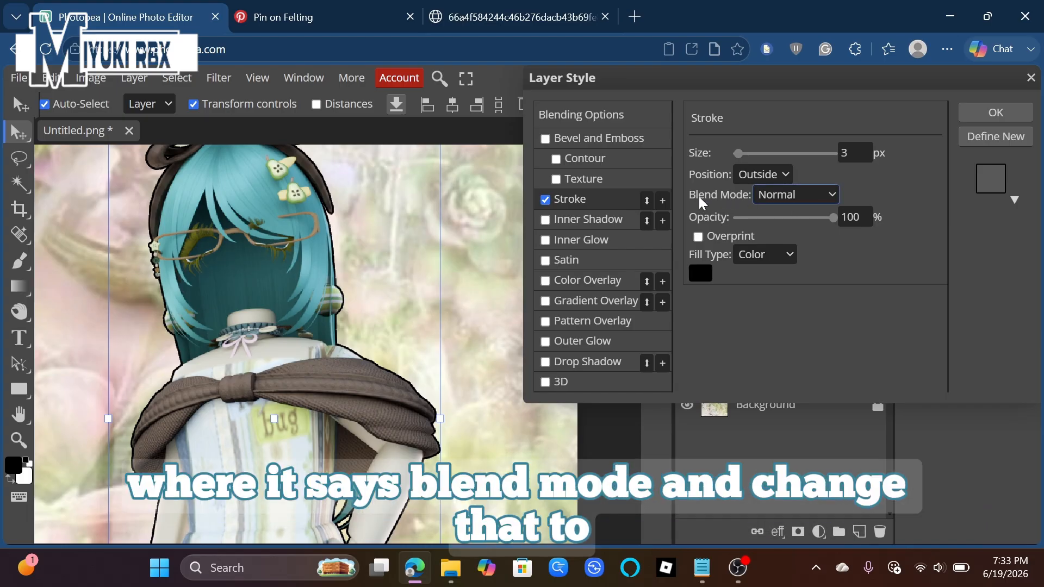
Set the stroke's blend mode to Overlay
click(769, 195)
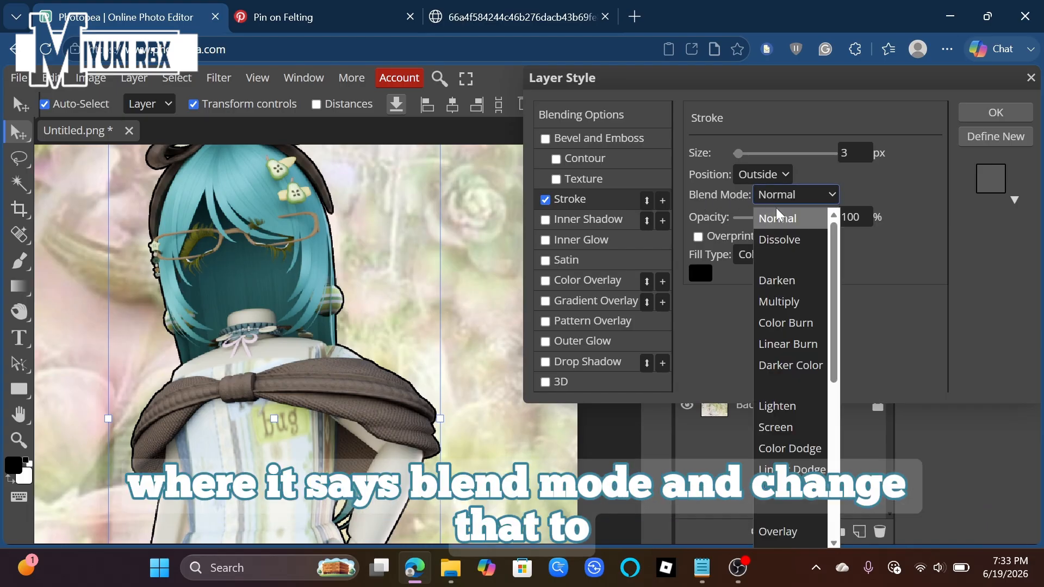
click(782, 302)
click(769, 177)
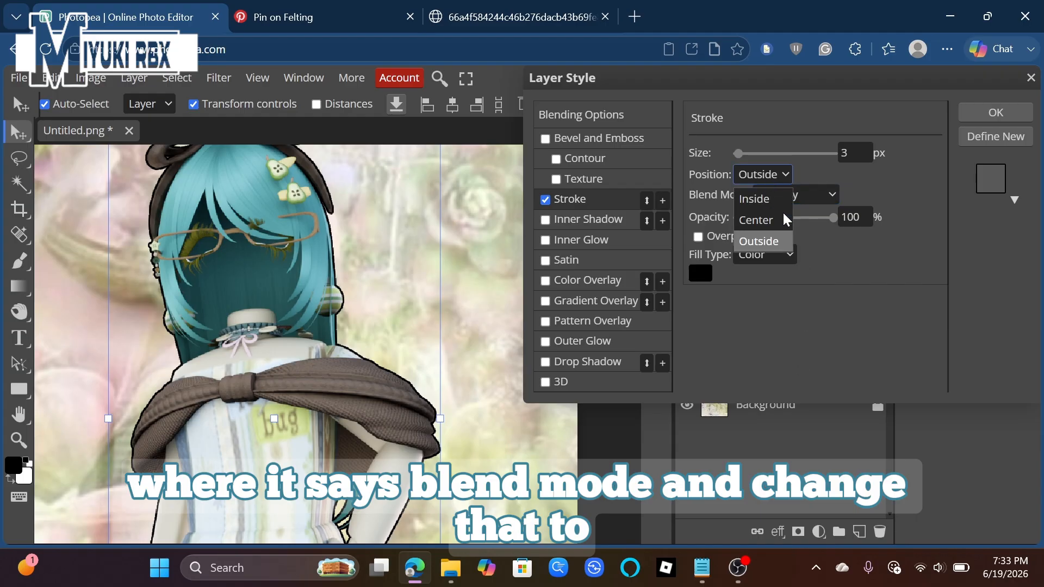
click(821, 196)
scroll(794, 365, down, 2)
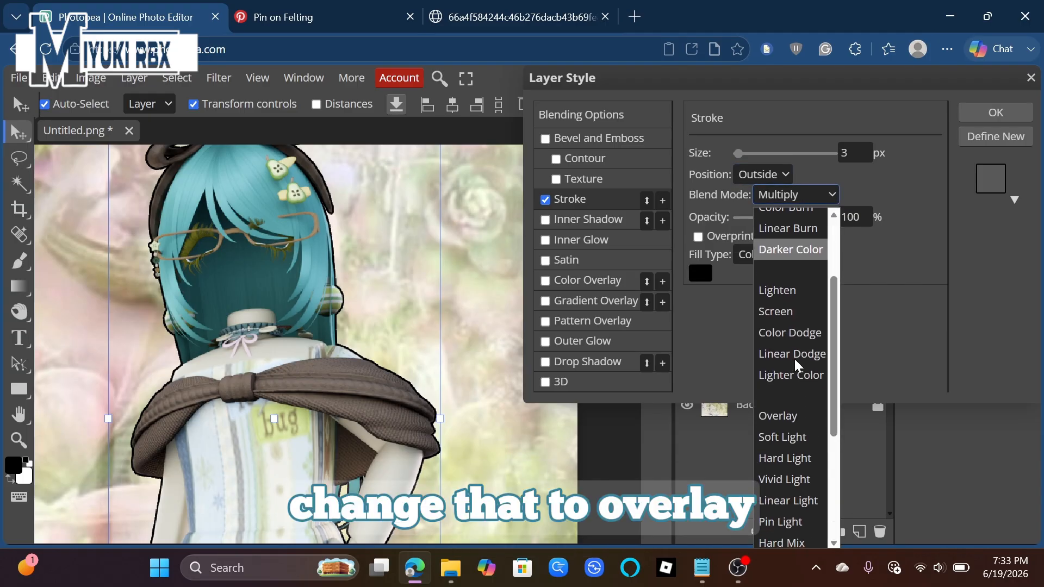
click(774, 413)
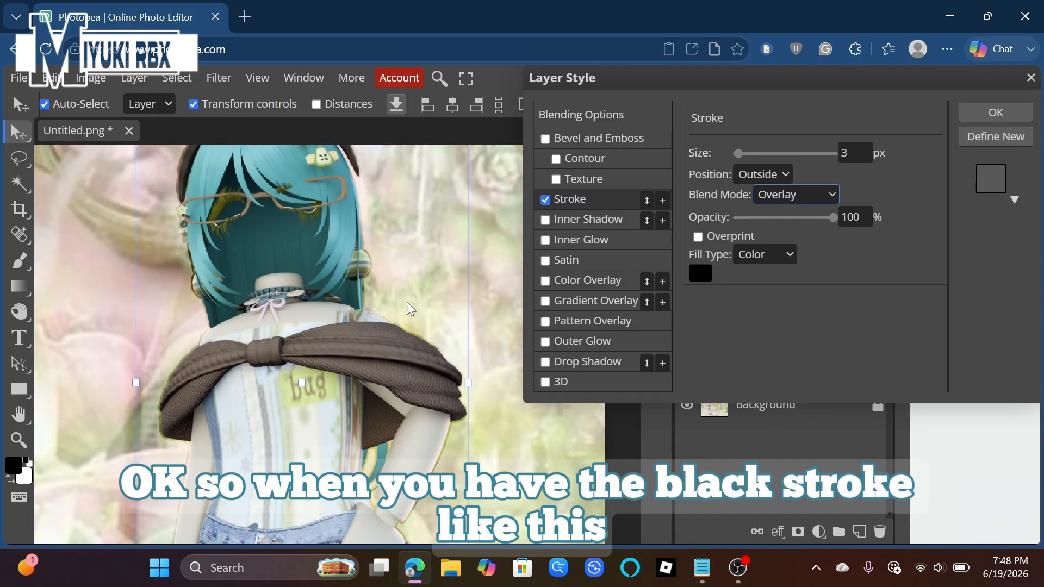
Set the black stroke's size to 5 px and reduce its opacity to 49%
scroll(407, 302, up, 3)
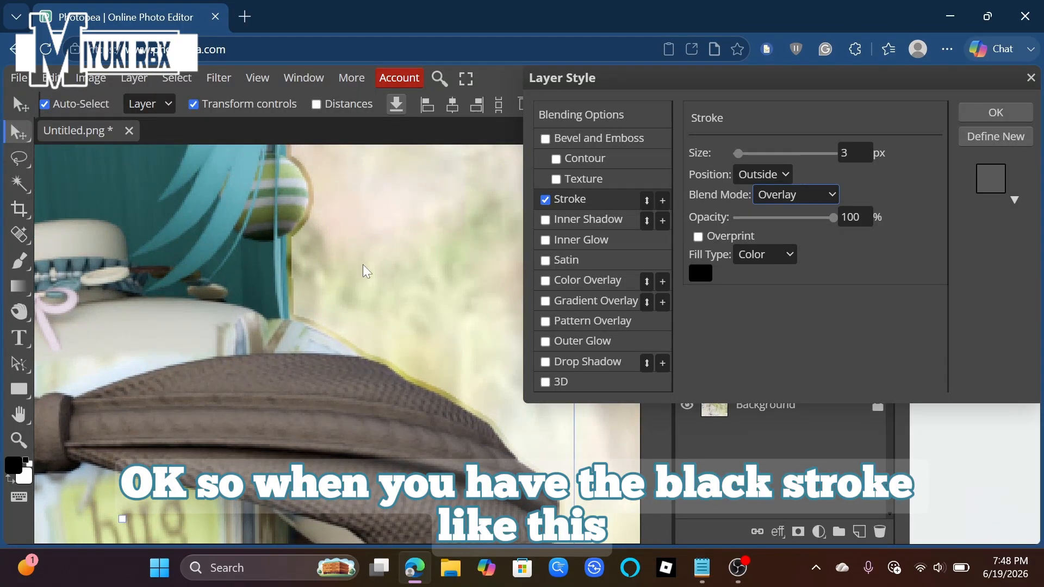
scroll(363, 264, up, 3)
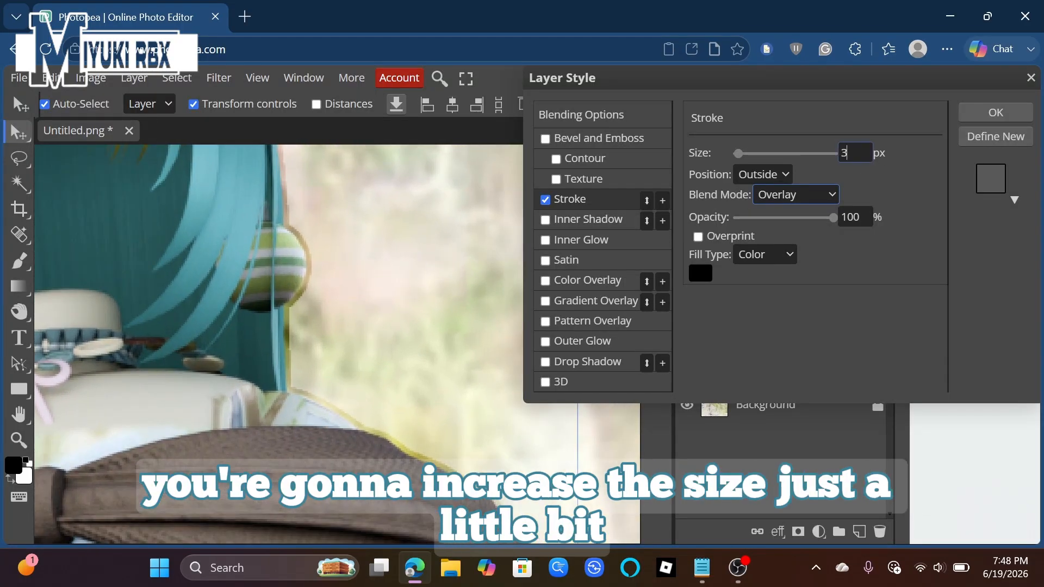
click(845, 153)
scroll(325, 318, down, 5)
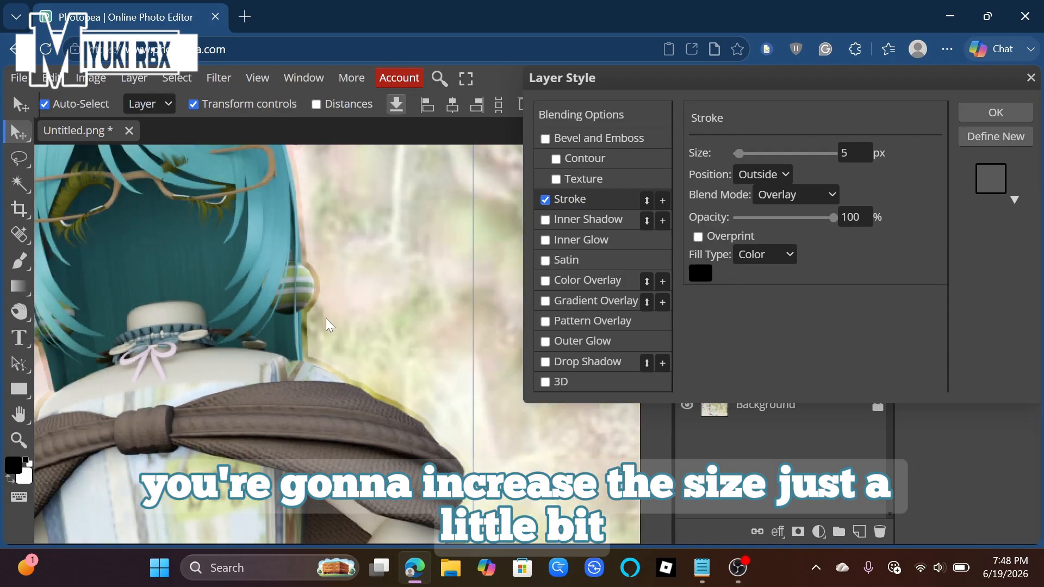
scroll(325, 318, up, 6)
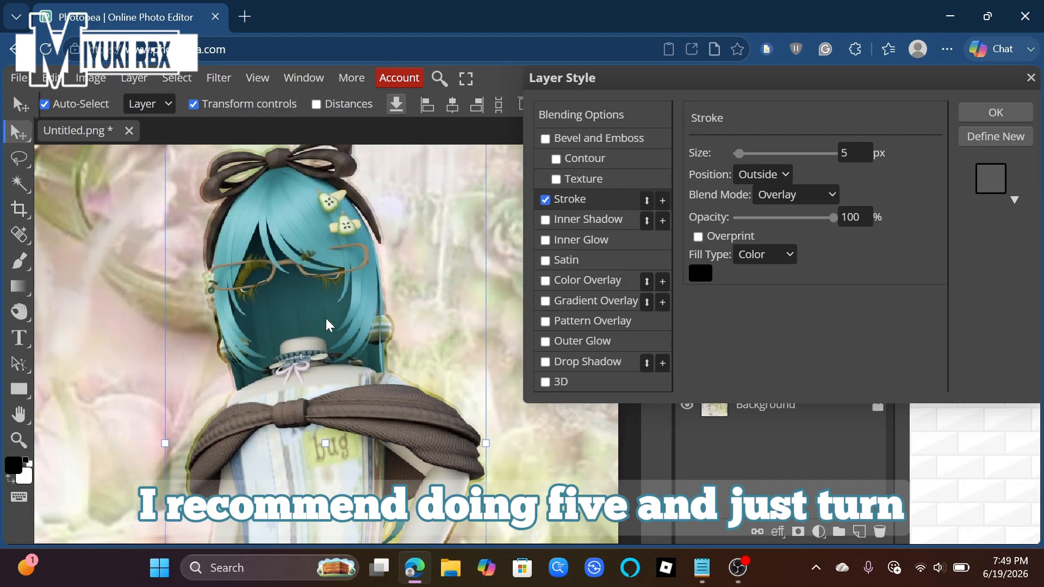
click(806, 217)
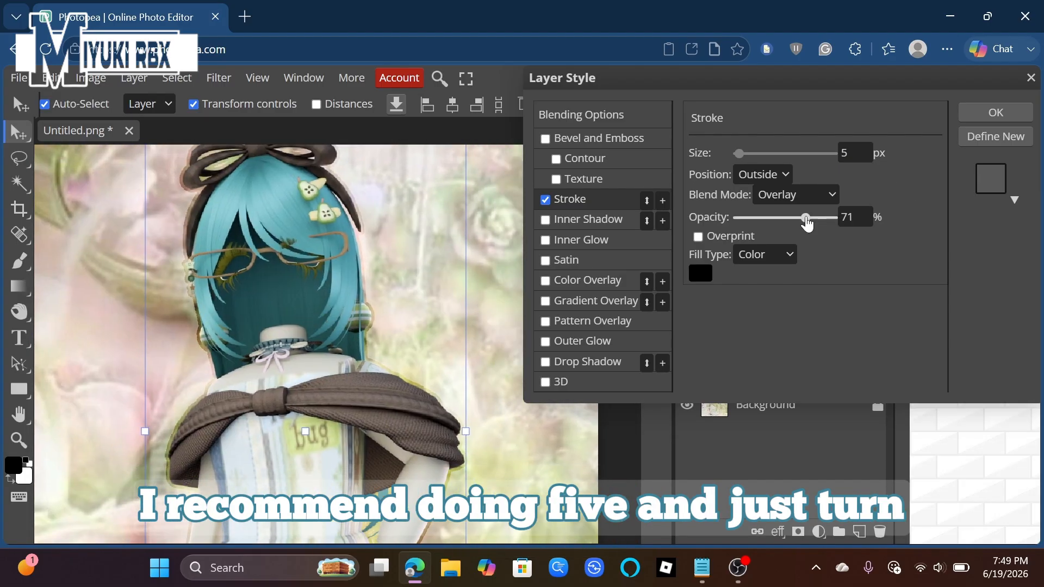
drag(807, 223, 786, 224)
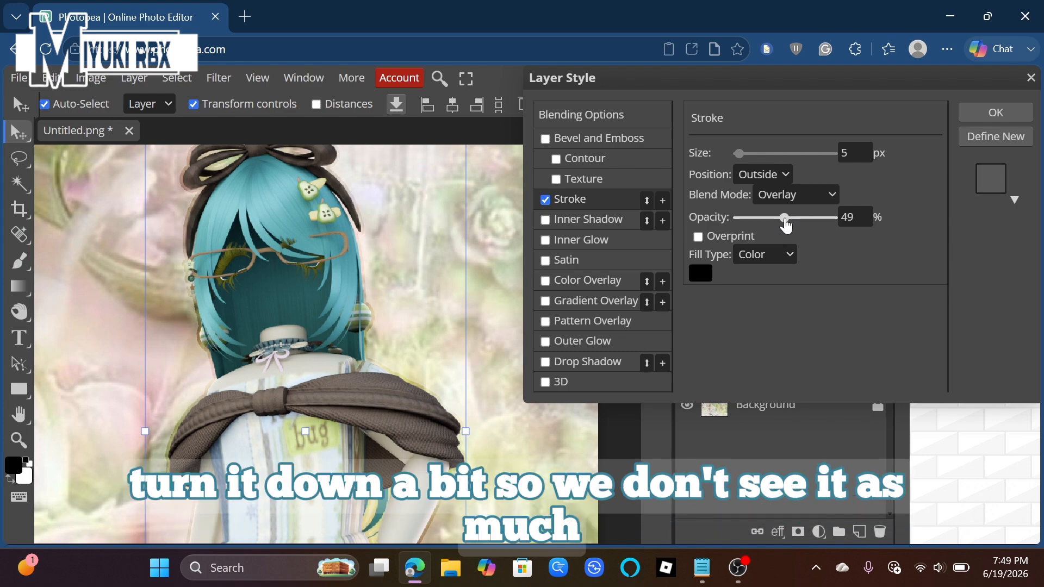
Add a second stroke effect to the avatar layer with a size of 7 px, 100% opacity and Normal blend mode
click(663, 200)
click(574, 226)
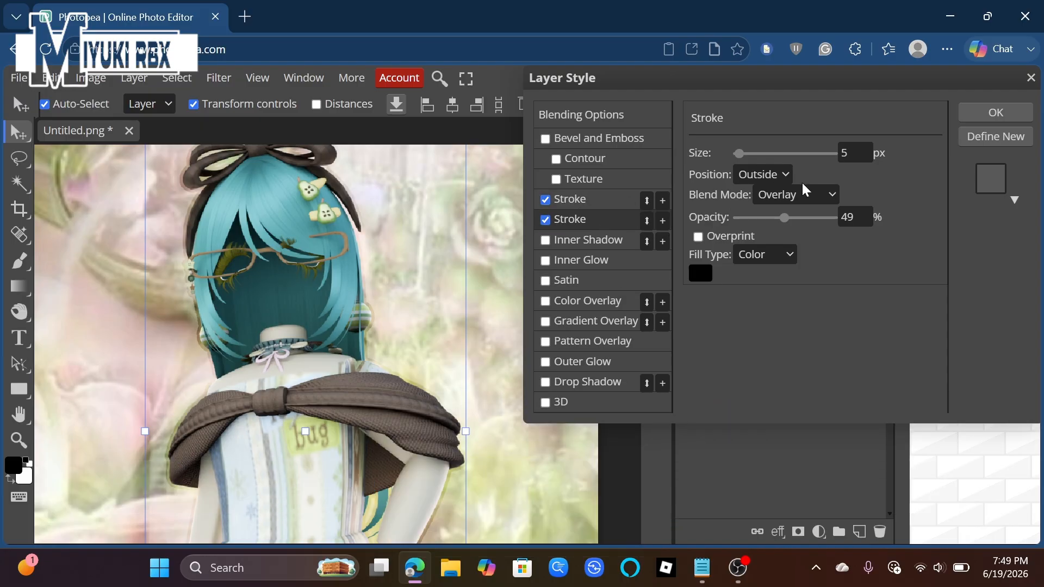
click(853, 153)
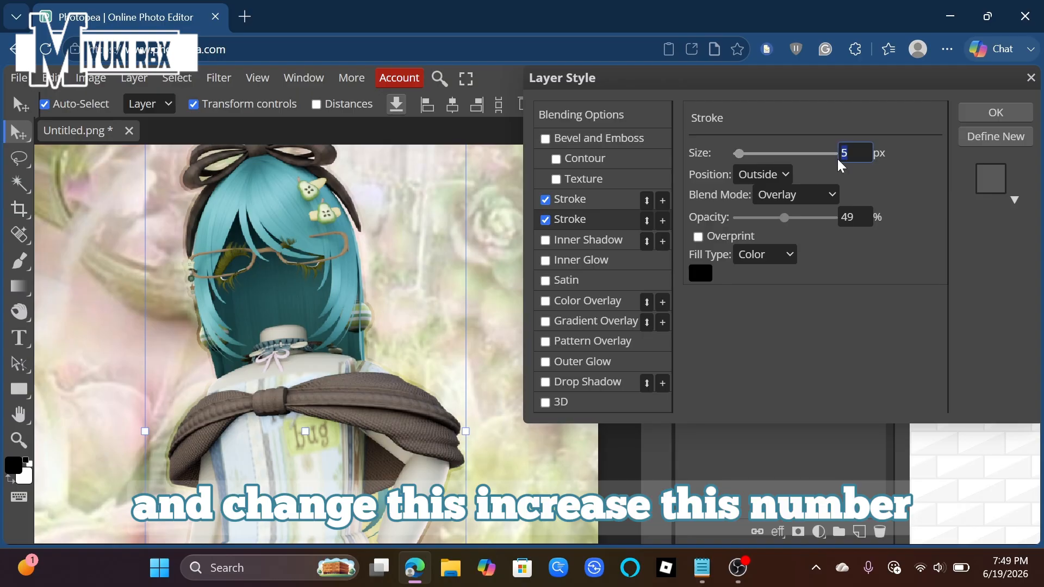
text(7)
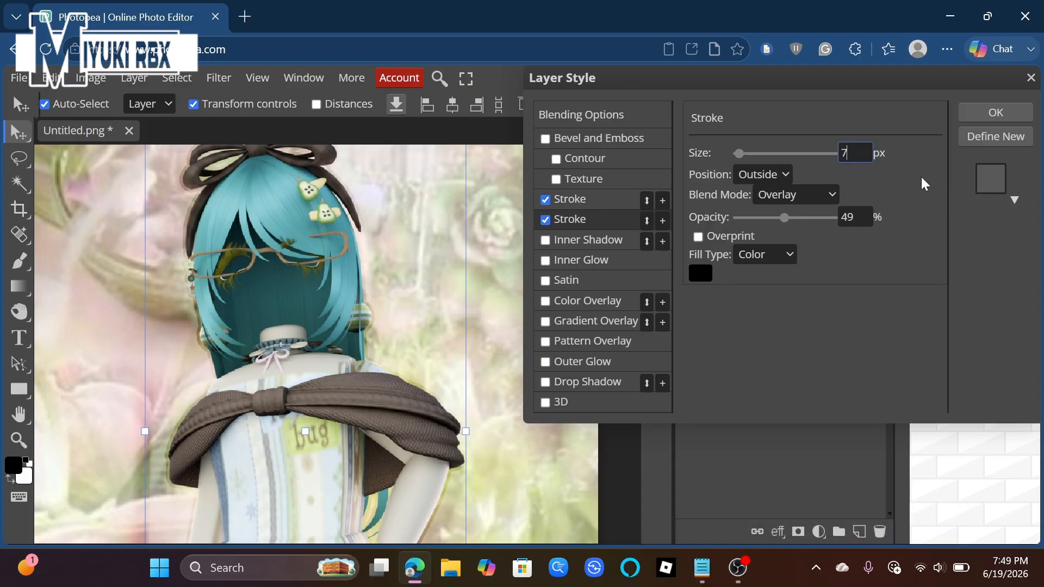
drag(817, 219, 880, 233)
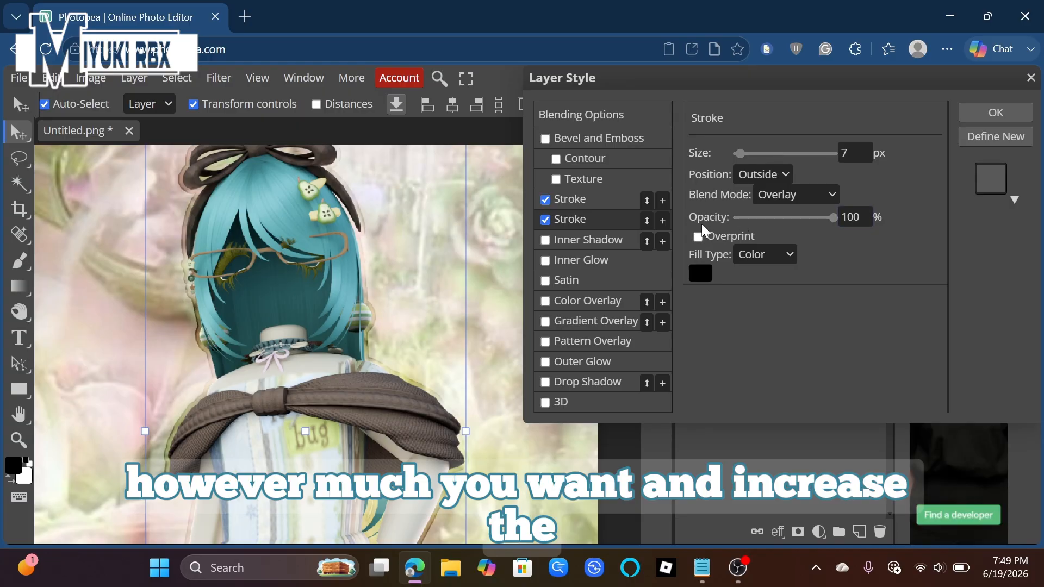
click(796, 201)
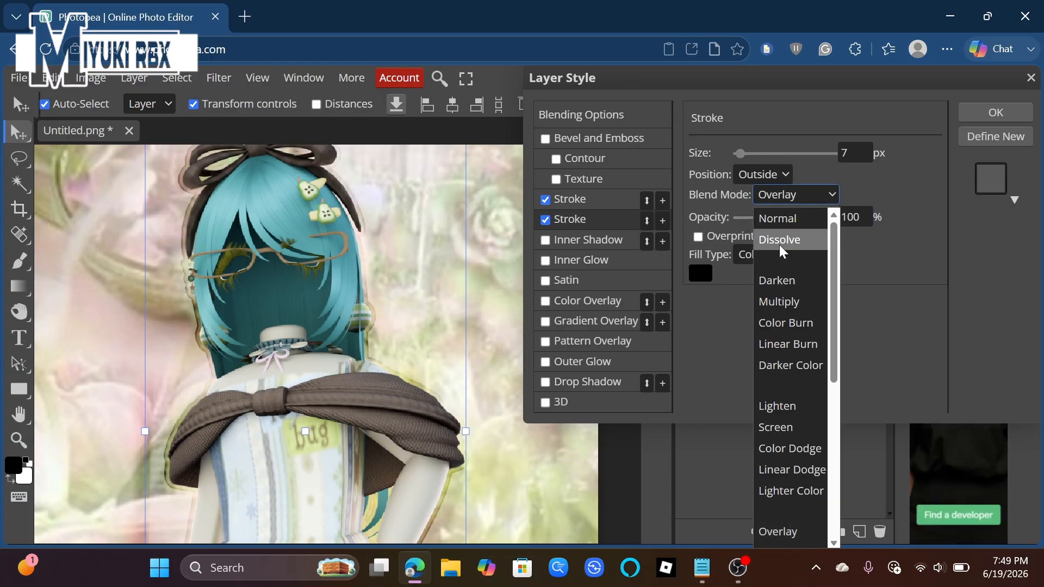
click(775, 225)
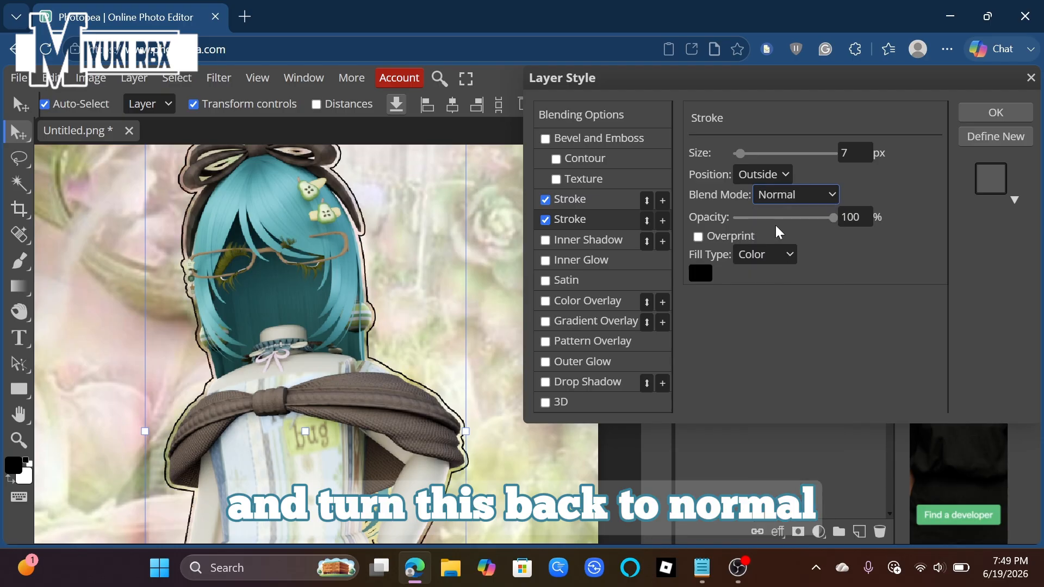
Change the second stroke's color to white
click(695, 274)
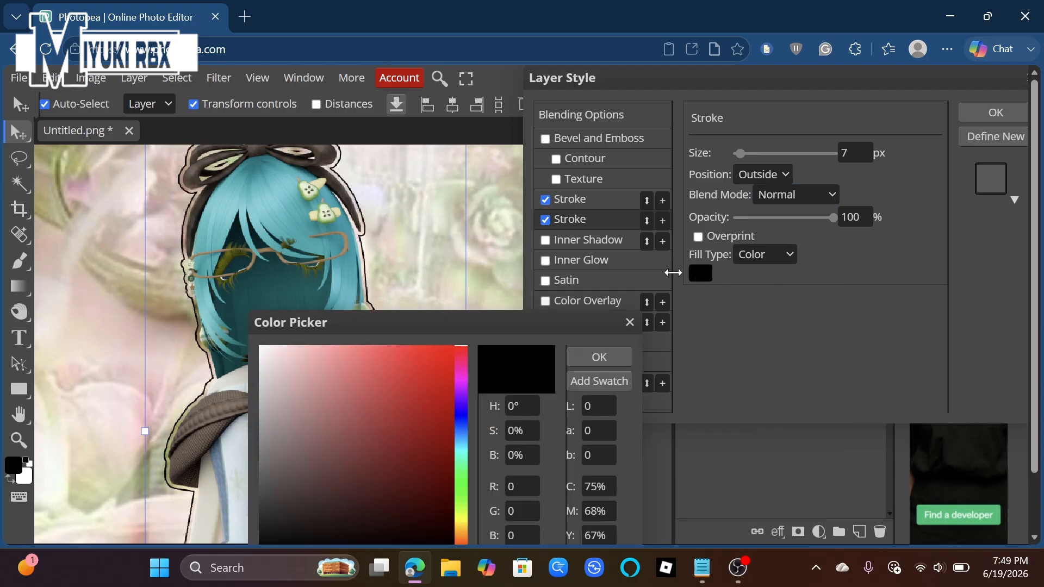
click(599, 366)
scroll(383, 267, down, 4)
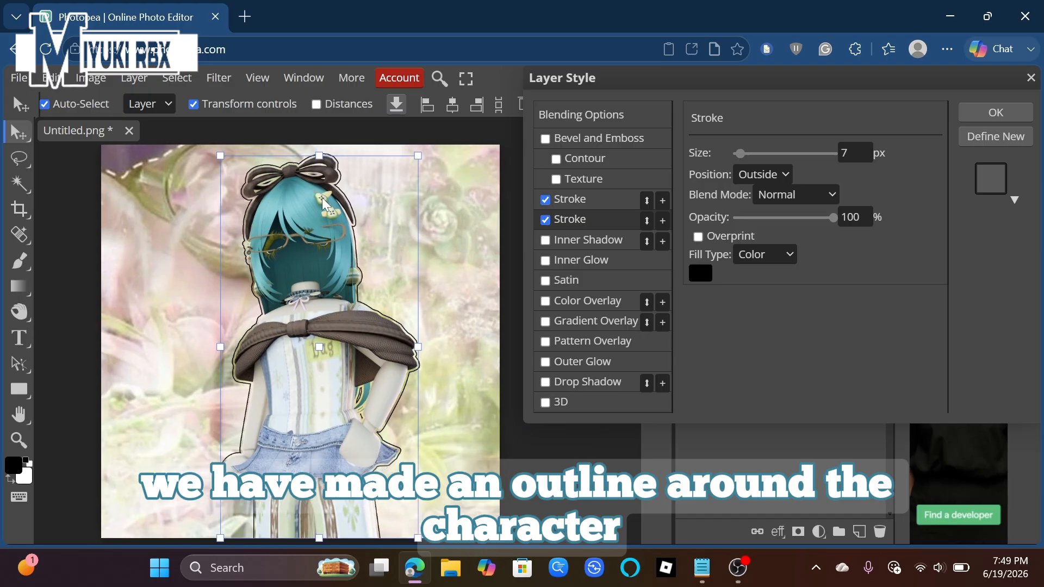
click(700, 274)
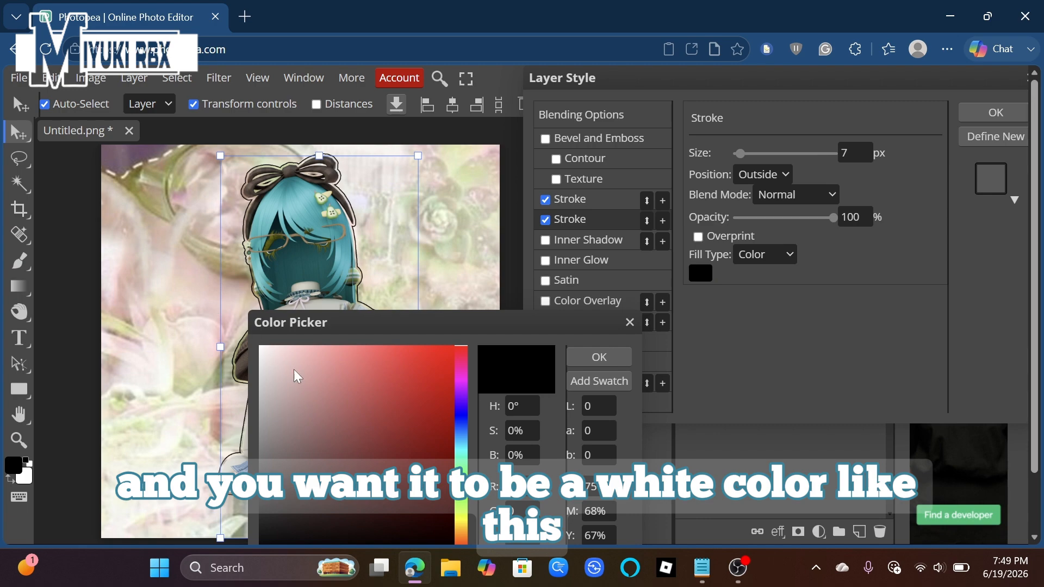
drag(296, 375, 258, 345)
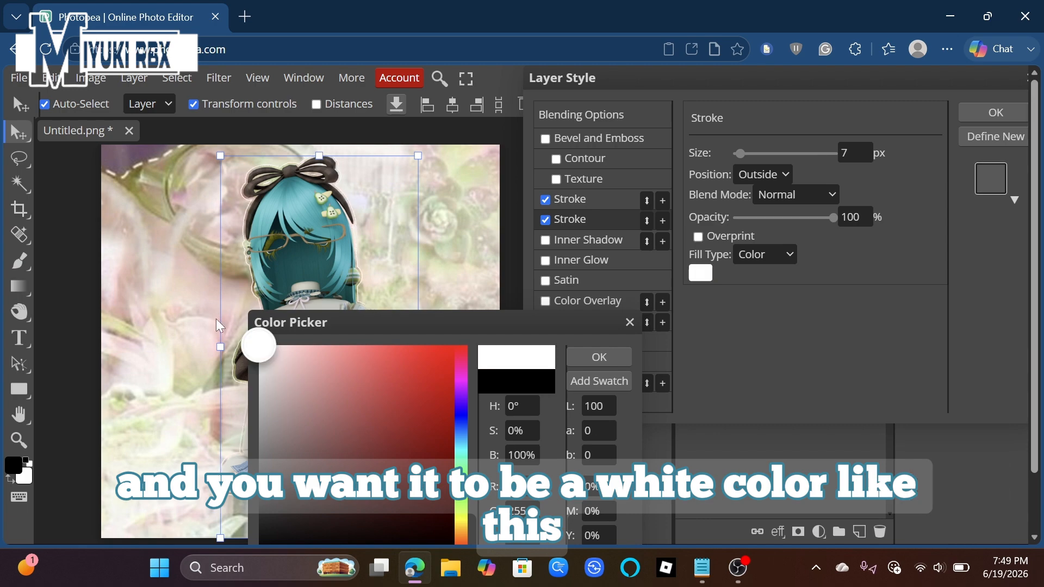
click(576, 364)
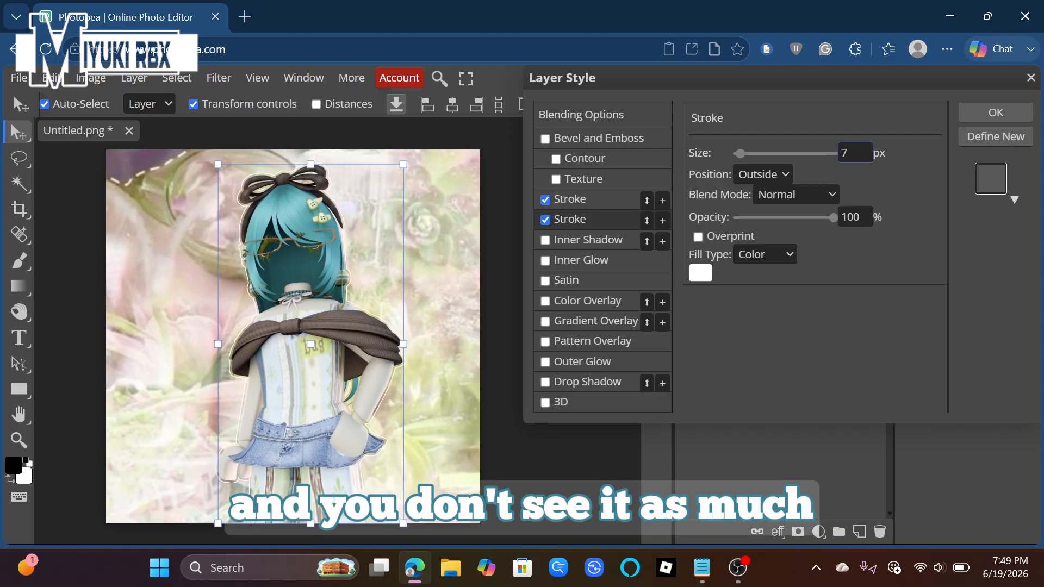
Set the white stroke's size to 9 px and lower its opacity to 75%
drag(855, 154, 717, 146)
click(872, 196)
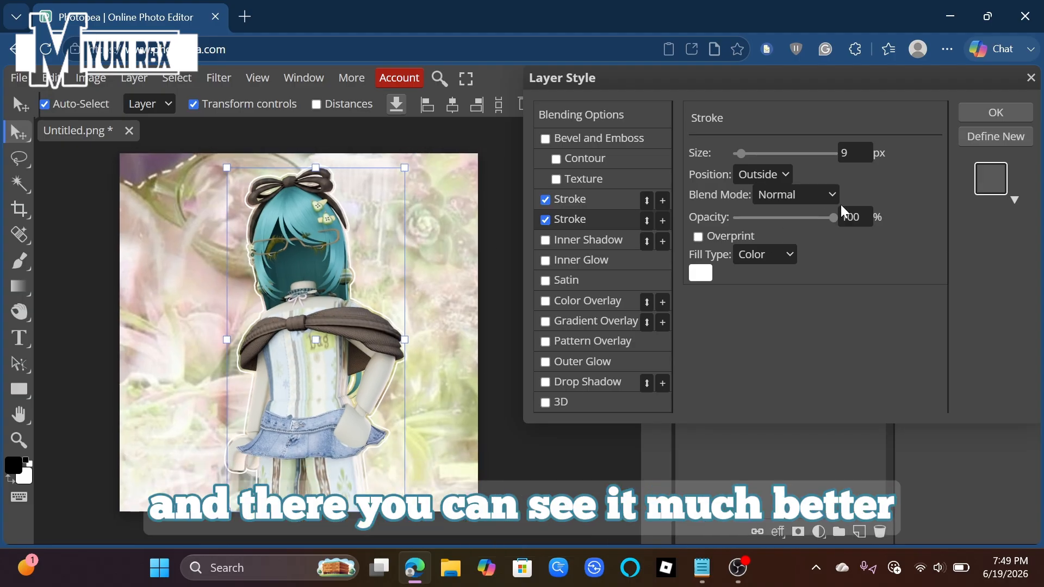
drag(833, 218, 809, 220)
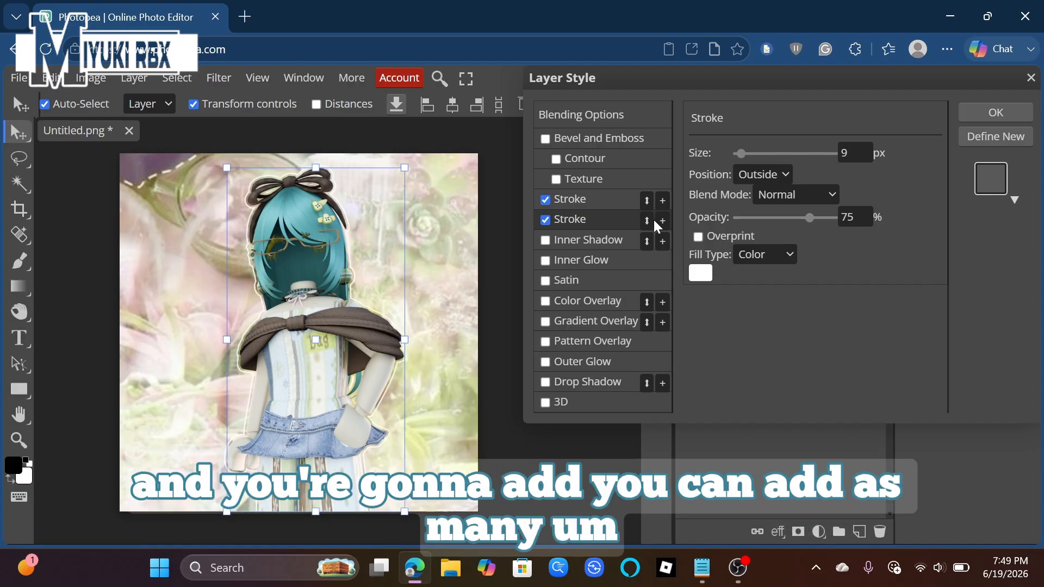
scroll(374, 247, up, 5)
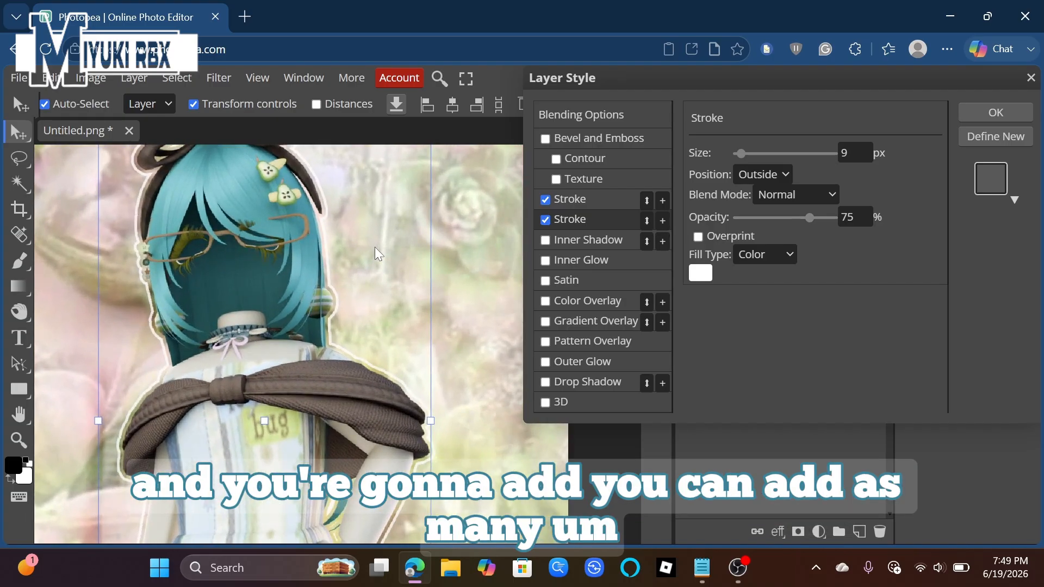
scroll(323, 270, down, 5)
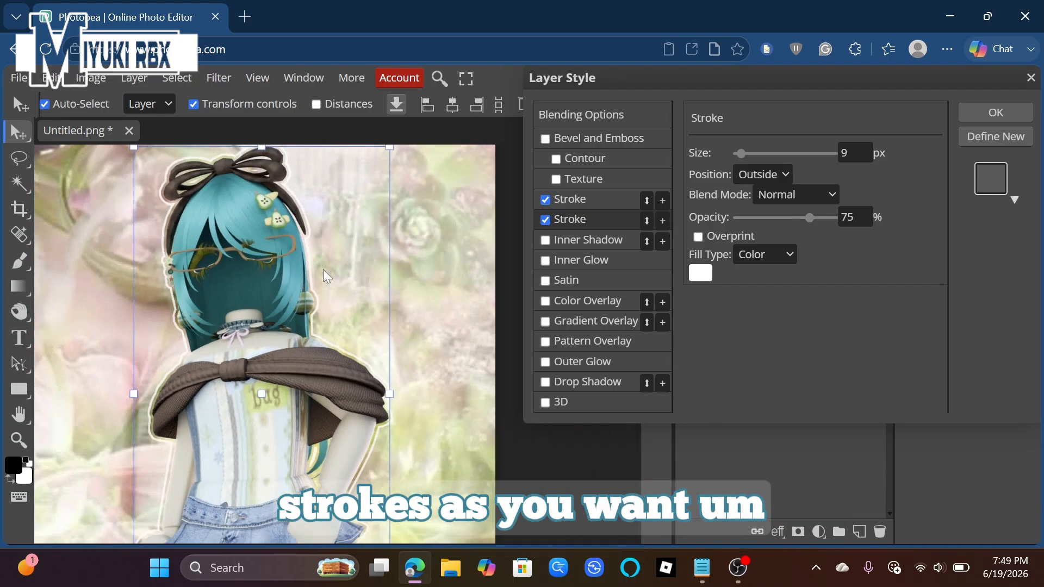
scroll(323, 269, down, 4)
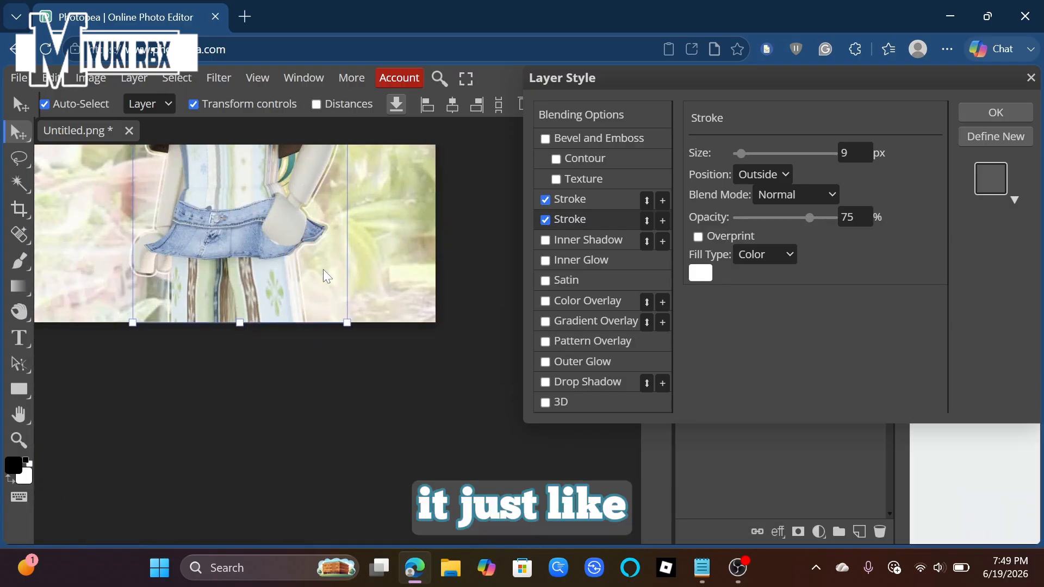
scroll(323, 269, up, 4)
scroll(323, 270, up, 1)
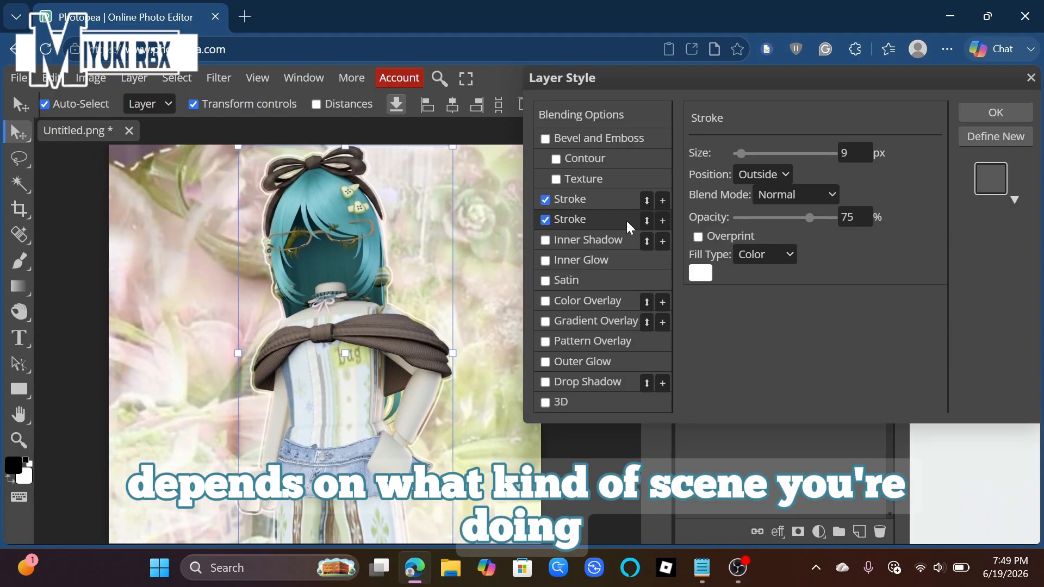
Add a third stroke effect and color it light teal by sampling the avatar's hair
click(662, 220)
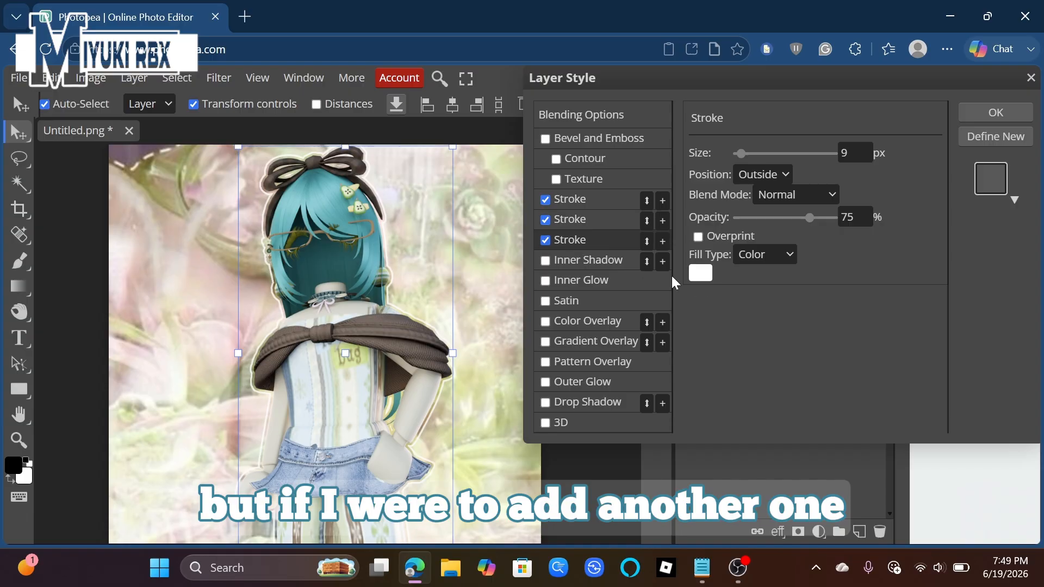
click(700, 273)
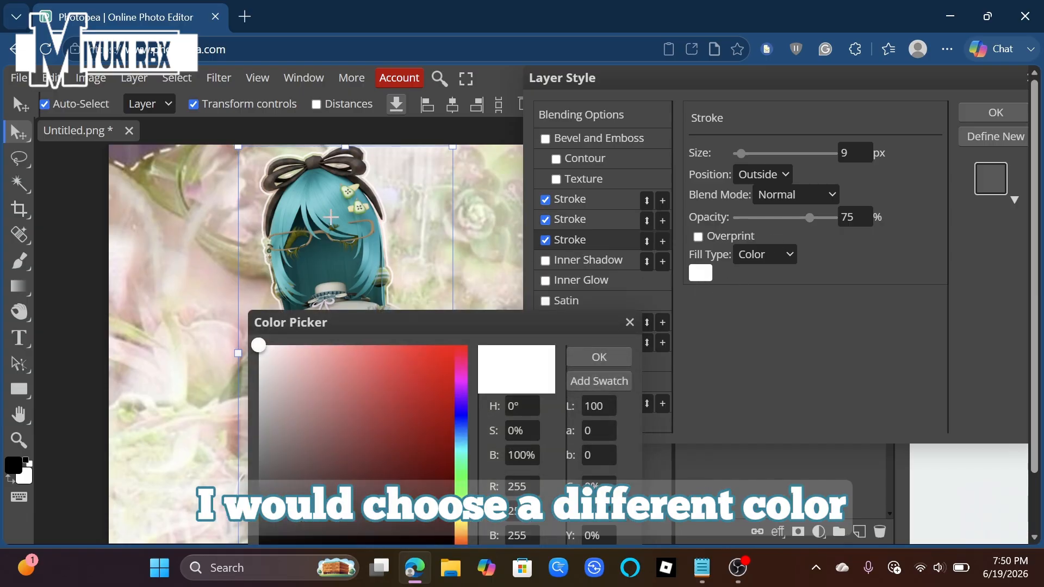
click(317, 205)
drag(385, 321, 613, 146)
click(843, 181)
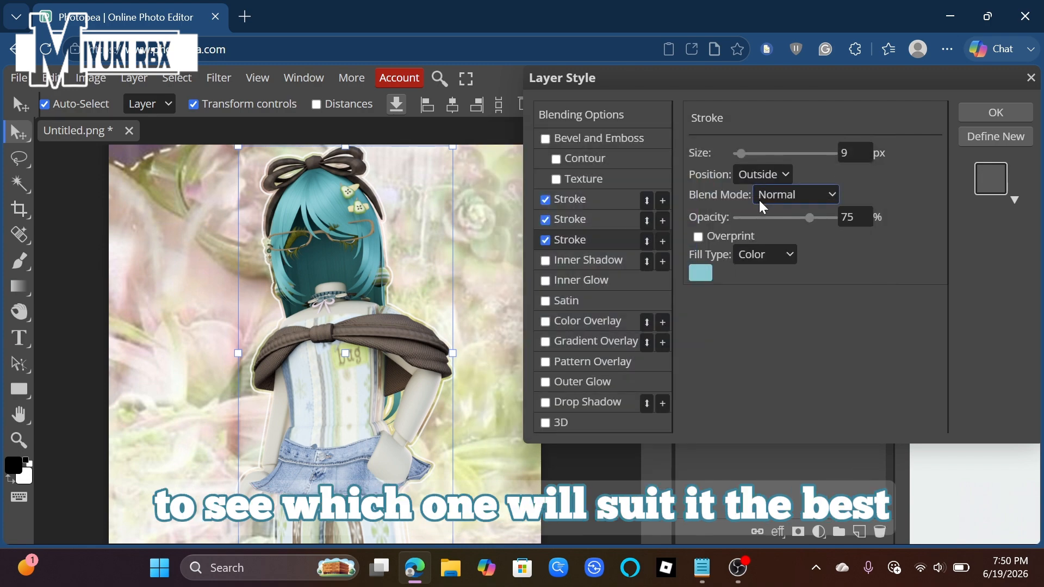
Set the teal stroke's blend mode to Overlay and its size to 14 px, and apply the layer style
click(789, 196)
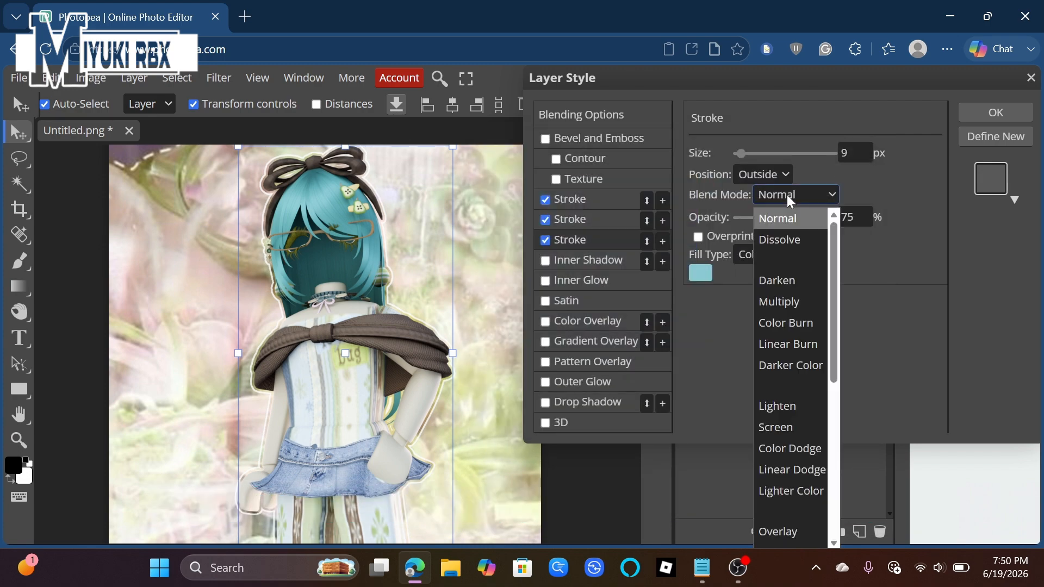
scroll(800, 456, down, 2)
click(800, 456)
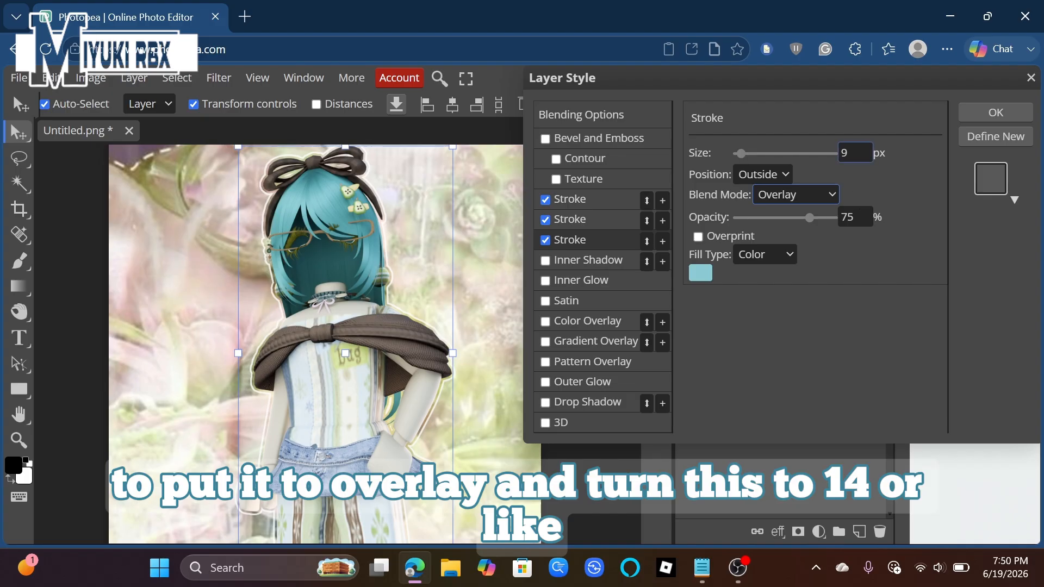
drag(854, 153, 749, 163)
text(14)
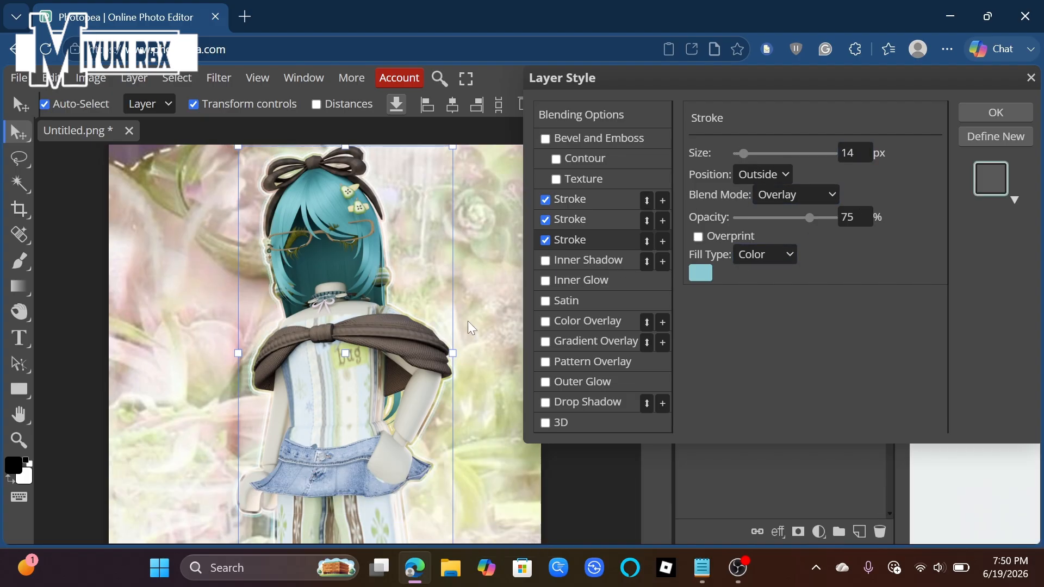
scroll(468, 321, up, 5)
scroll(469, 326, up, 6)
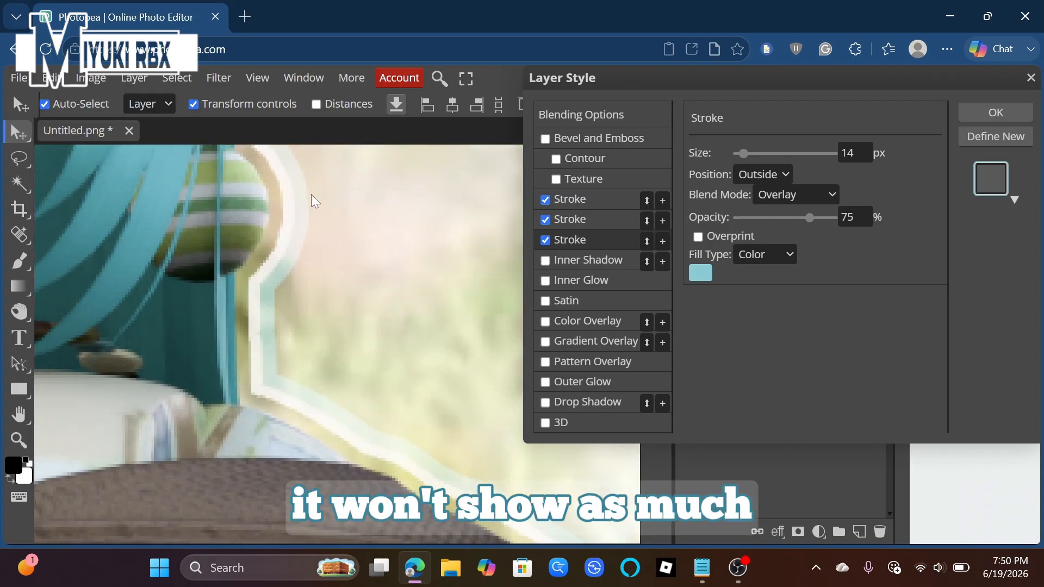
scroll(293, 337, down, 7)
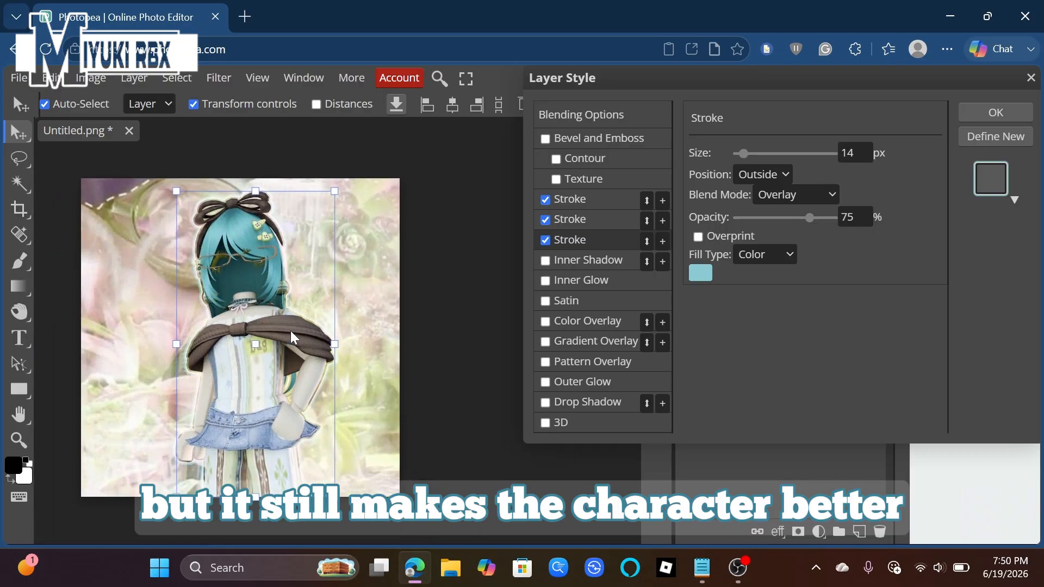
click(995, 112)
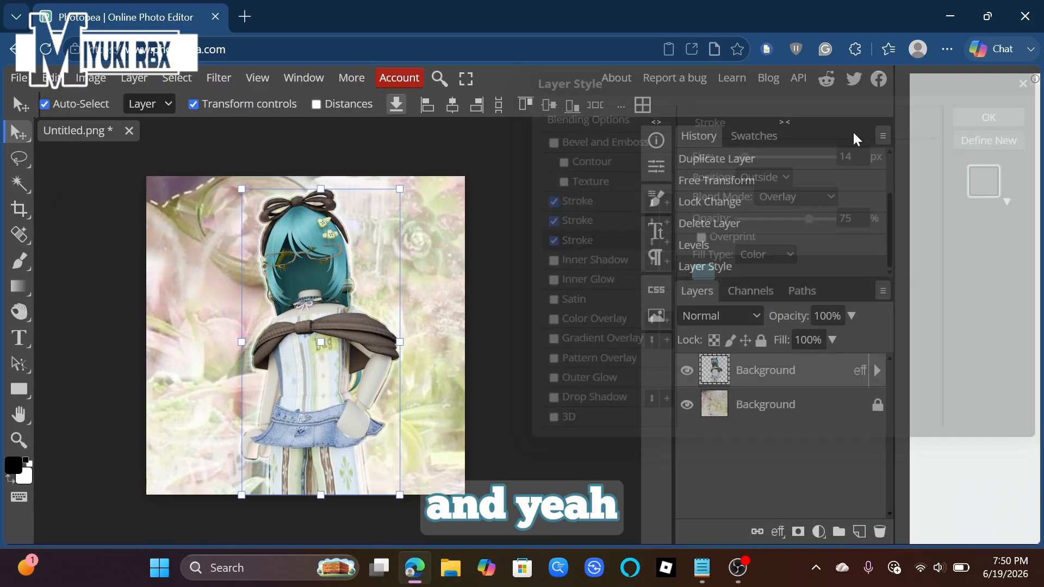
scroll(451, 283, up, 6)
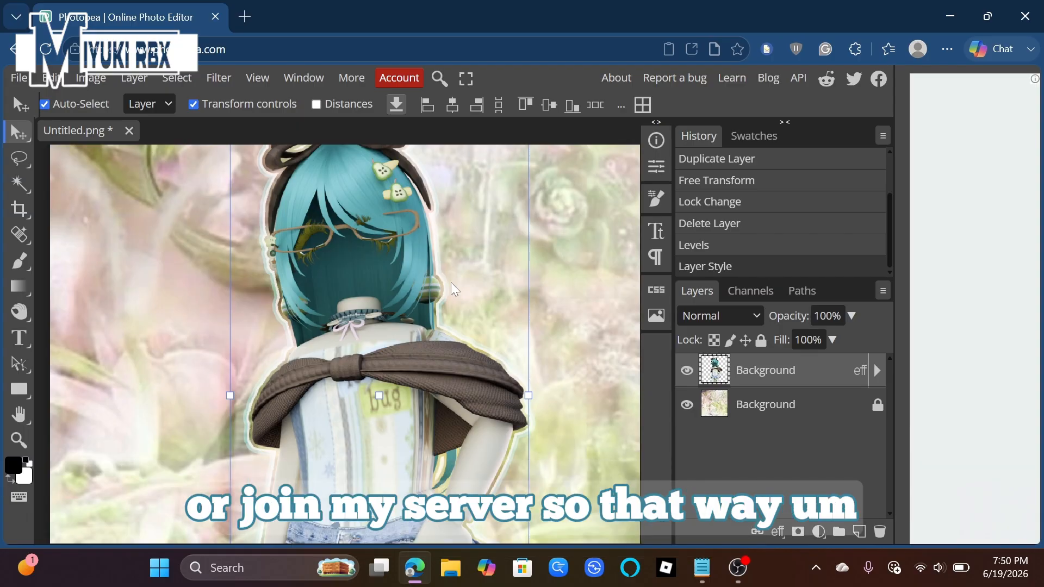
scroll(451, 282, up, 1)
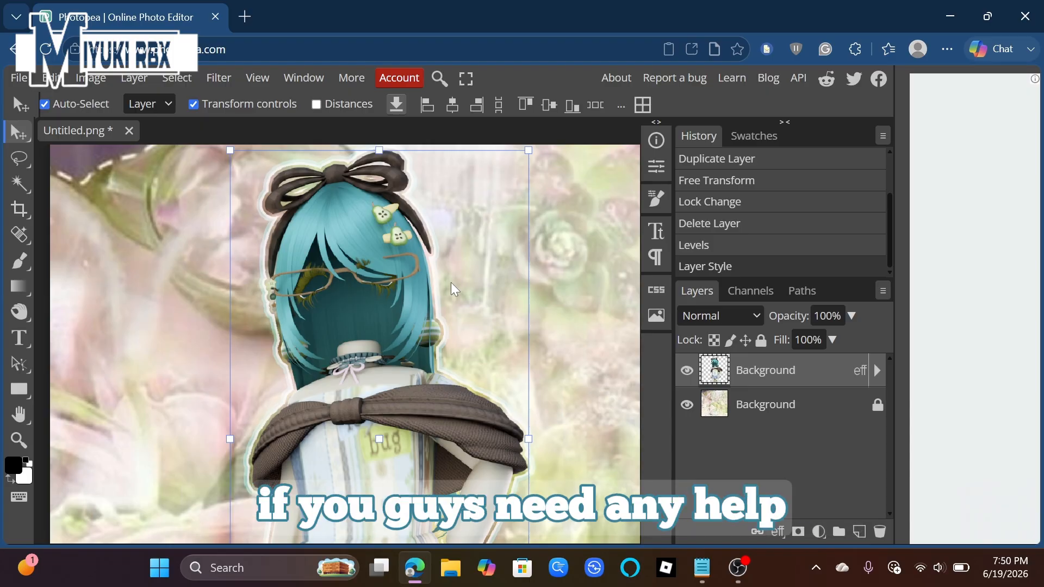
scroll(451, 282, up, 3)
scroll(451, 282, up, 2)
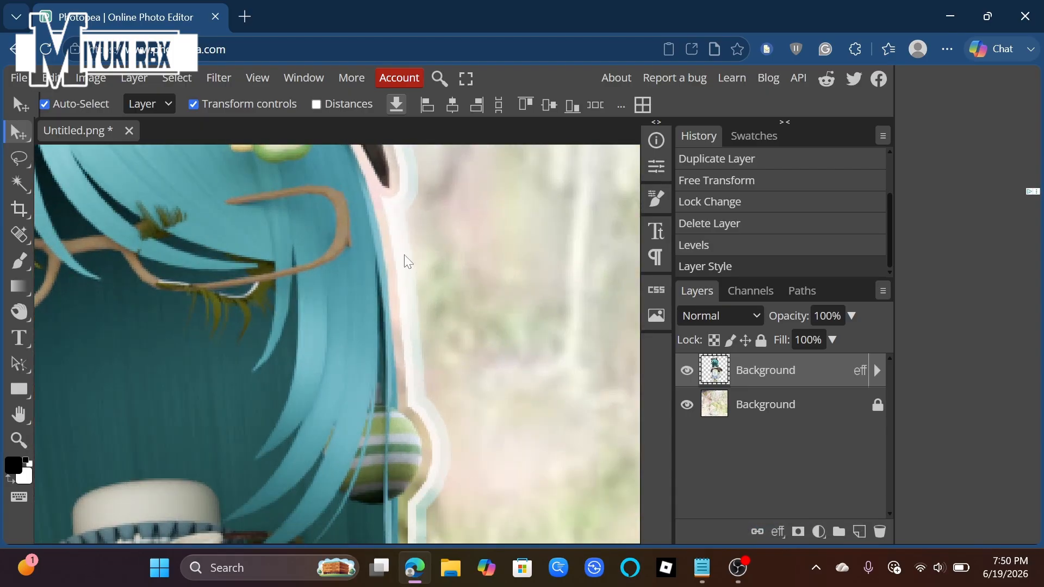
scroll(422, 396, down, 3)
scroll(421, 395, down, 4)
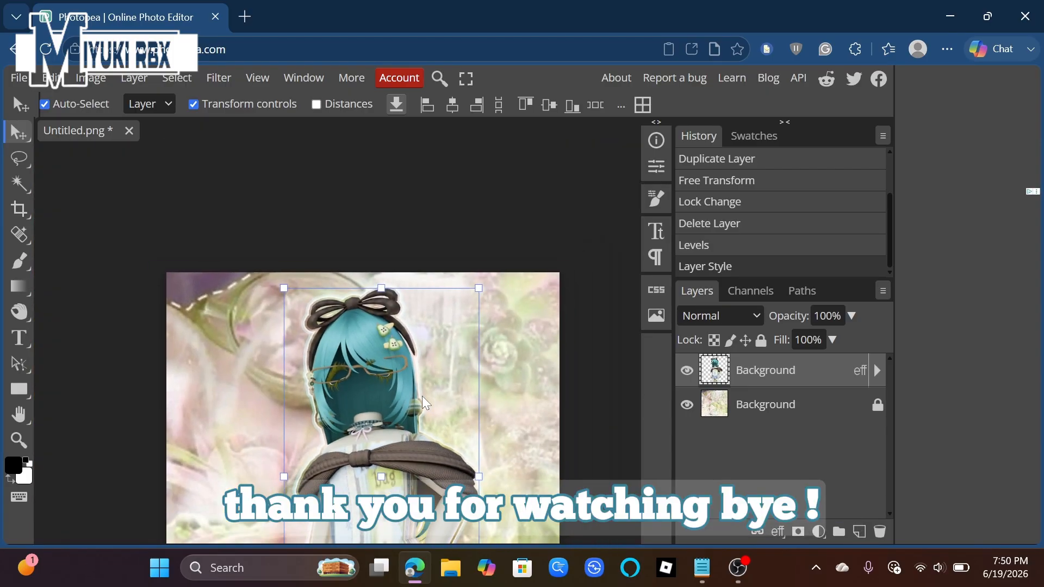